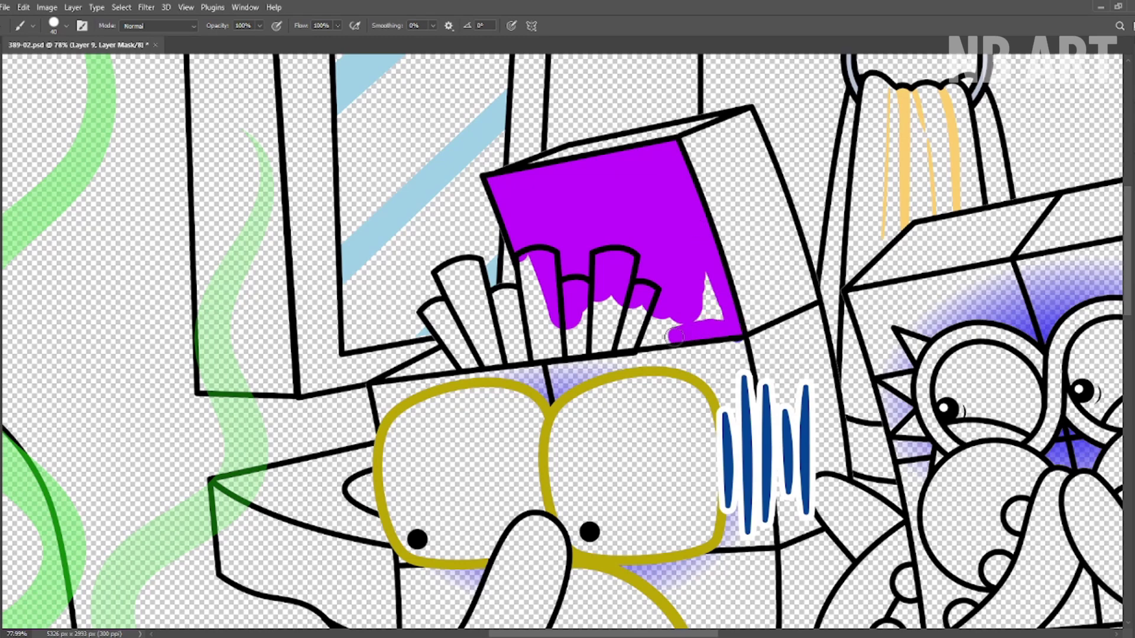
Paint the first character's upper and middle front blocks purple, indigo, cyan, yellow and green
{"action": "left_click_drag", "start_coordinate": [716, 279], "coordinate": [766, 111]}
{"action": "mouse_move", "coordinate": [609, 230]}
{"action": "left_mouse_down"}
{"action": "mouse_move", "coordinate": [660, 194]}
{"action": "mouse_move", "coordinate": [627, 216]}
{"action": "mouse_move", "coordinate": [723, 188]}
{"action": "mouse_move", "coordinate": [743, 212]}
{"action": "left_mouse_up"}
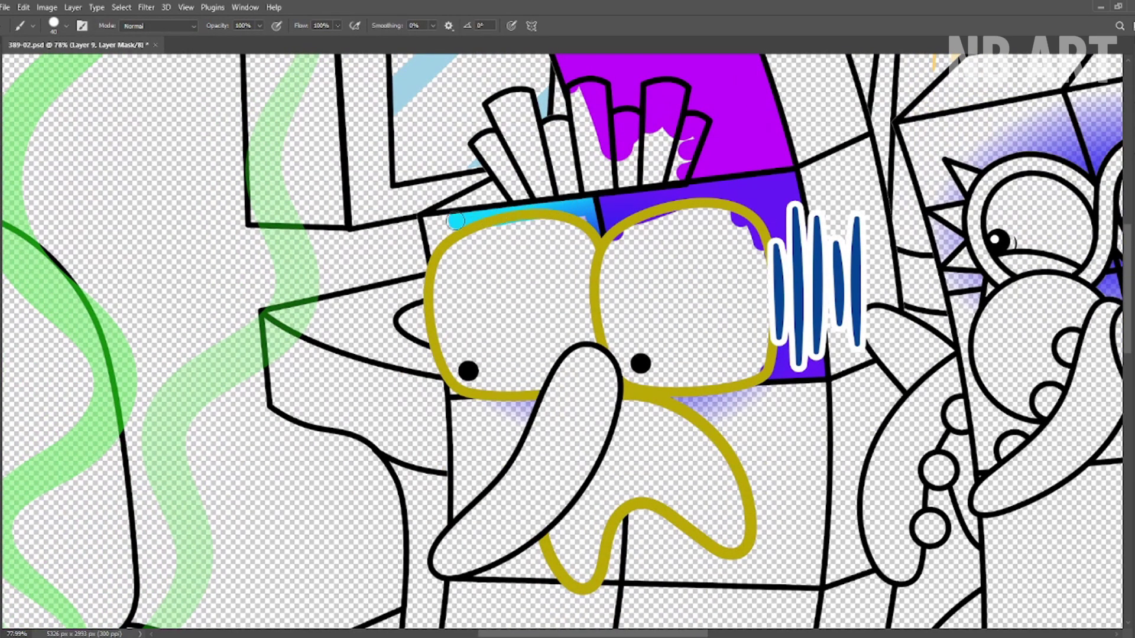
{"action": "left_click_drag", "start_coordinate": [468, 374], "coordinate": [474, 186]}
{"action": "mouse_move", "coordinate": [550, 219]}
{"action": "left_mouse_down"}
{"action": "mouse_move", "coordinate": [473, 224]}
{"action": "mouse_move", "coordinate": [515, 257]}
{"action": "left_mouse_up"}
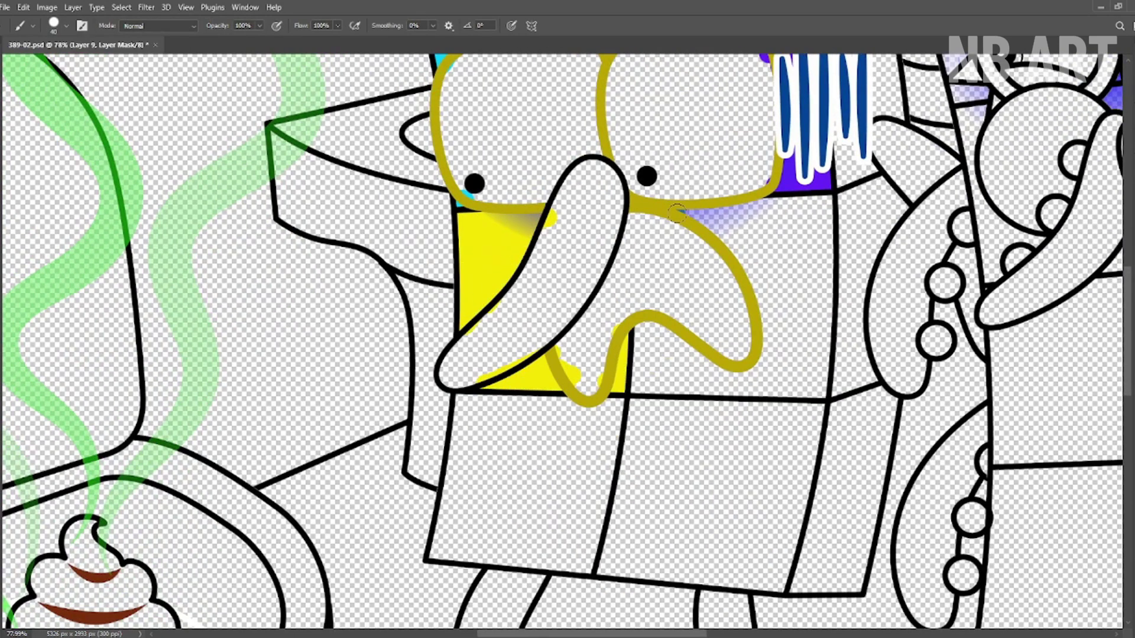
{"action": "mouse_move", "coordinate": [677, 213]}
{"action": "left_mouse_down"}
{"action": "mouse_move", "coordinate": [826, 214]}
{"action": "mouse_move", "coordinate": [709, 229]}
{"action": "mouse_move", "coordinate": [740, 233]}
{"action": "mouse_move", "coordinate": [795, 363]}
{"action": "mouse_move", "coordinate": [828, 329]}
{"action": "mouse_move", "coordinate": [815, 391]}
{"action": "mouse_move", "coordinate": [641, 384]}
{"action": "mouse_move", "coordinate": [649, 325]}
{"action": "mouse_move", "coordinate": [805, 379]}
{"action": "mouse_move", "coordinate": [645, 339]}
{"action": "left_mouse_up"}
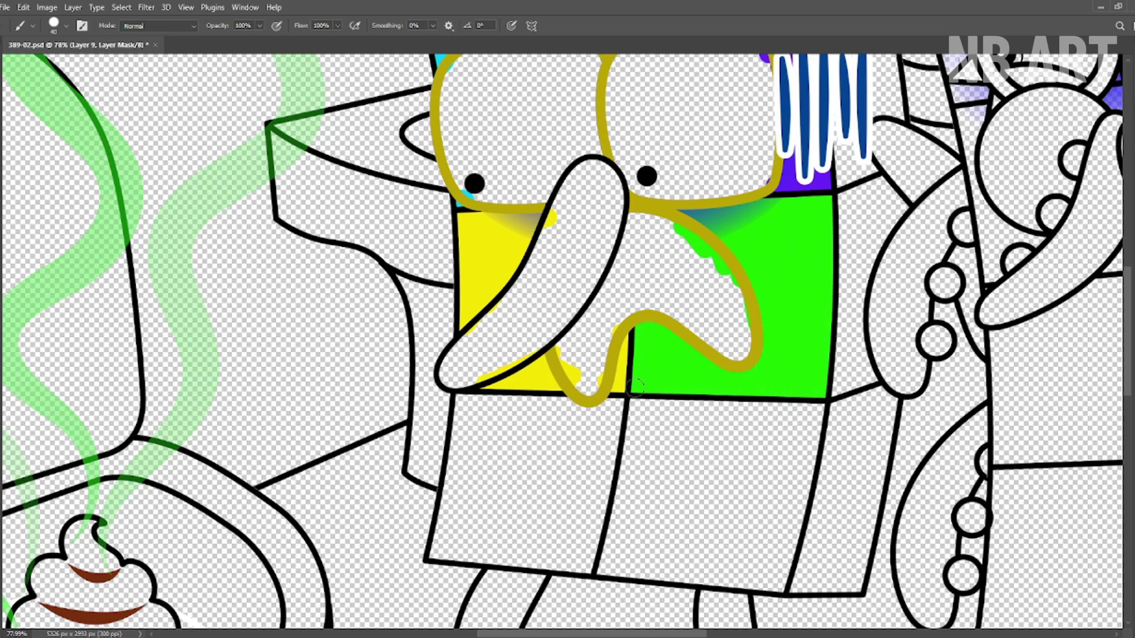
Paint the first character's two lowest front blocks orange and red, and save the document
{"action": "scroll", "coordinate": [635, 387], "scroll_direction": "down", "scroll_amount": 1}
{"action": "mouse_move", "coordinate": [722, 357]}
{"action": "left_mouse_down"}
{"action": "mouse_move", "coordinate": [749, 436]}
{"action": "mouse_move", "coordinate": [709, 356]}
{"action": "mouse_move", "coordinate": [660, 358]}
{"action": "mouse_move", "coordinate": [596, 389]}
{"action": "left_mouse_up"}
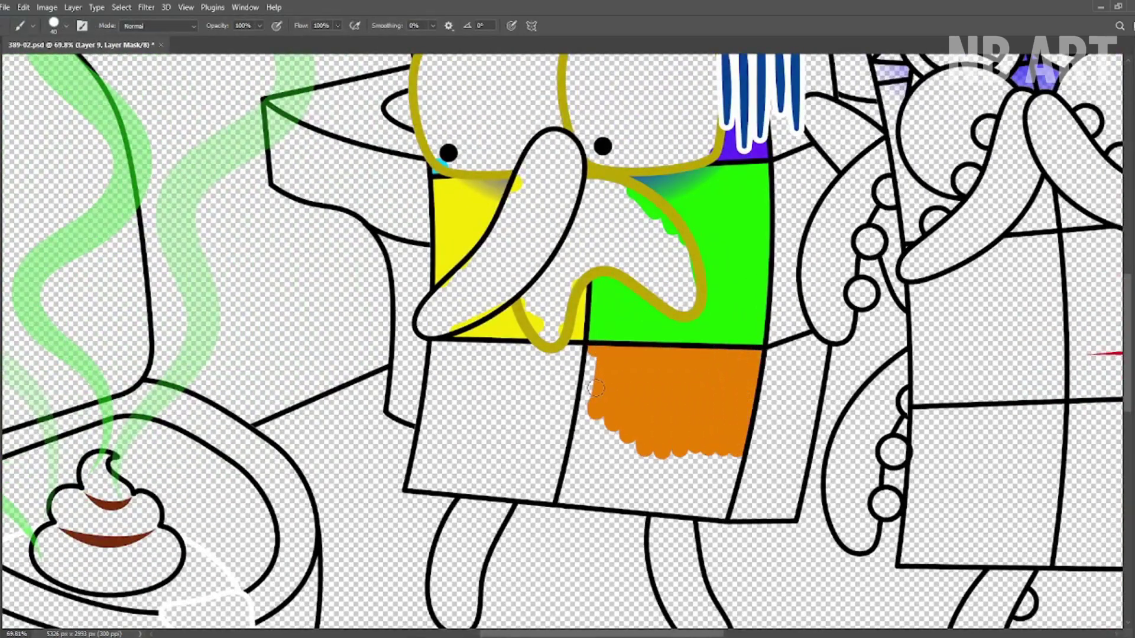
{"action": "mouse_move", "coordinate": [572, 479]}
{"action": "left_mouse_down"}
{"action": "mouse_move", "coordinate": [587, 502]}
{"action": "mouse_move", "coordinate": [632, 426]}
{"action": "mouse_move", "coordinate": [685, 493]}
{"action": "mouse_move", "coordinate": [738, 451]}
{"action": "left_mouse_up"}
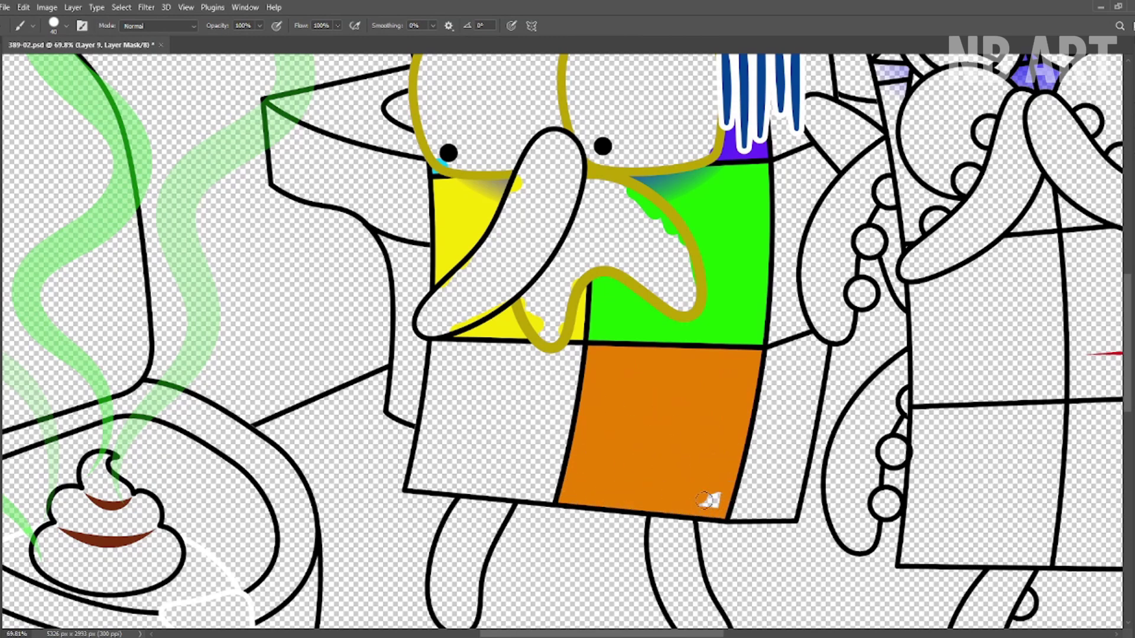
{"action": "left_click_drag", "start_coordinate": [706, 499], "coordinate": [750, 482]}
{"action": "mouse_move", "coordinate": [621, 331]}
{"action": "left_mouse_down"}
{"action": "mouse_move", "coordinate": [479, 337]}
{"action": "mouse_move", "coordinate": [564, 431]}
{"action": "mouse_move", "coordinate": [608, 438]}
{"action": "mouse_move", "coordinate": [466, 443]}
{"action": "mouse_move", "coordinate": [591, 449]}
{"action": "left_mouse_up"}
{"action": "key", "text": "ctrl+0"}
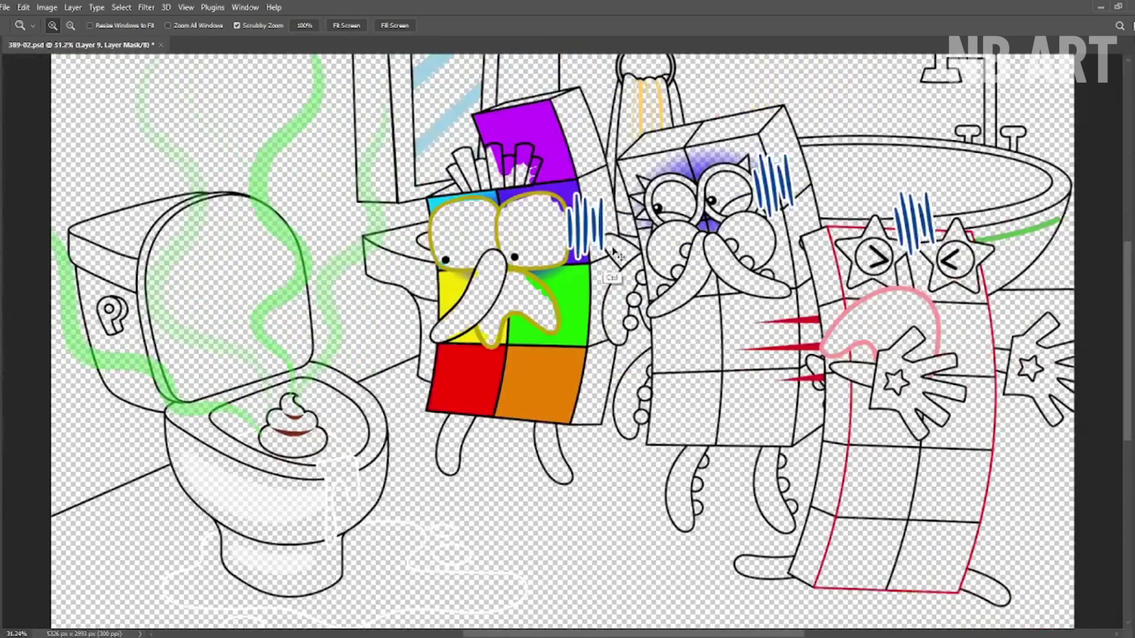
{"action": "key", "text": "ctrl+s"}
Switch to Layer 8 and paint both of the rainbow character's eyes white
{"action": "key", "text": "b"}
{"action": "key", "text": "alt+bracketleft"}
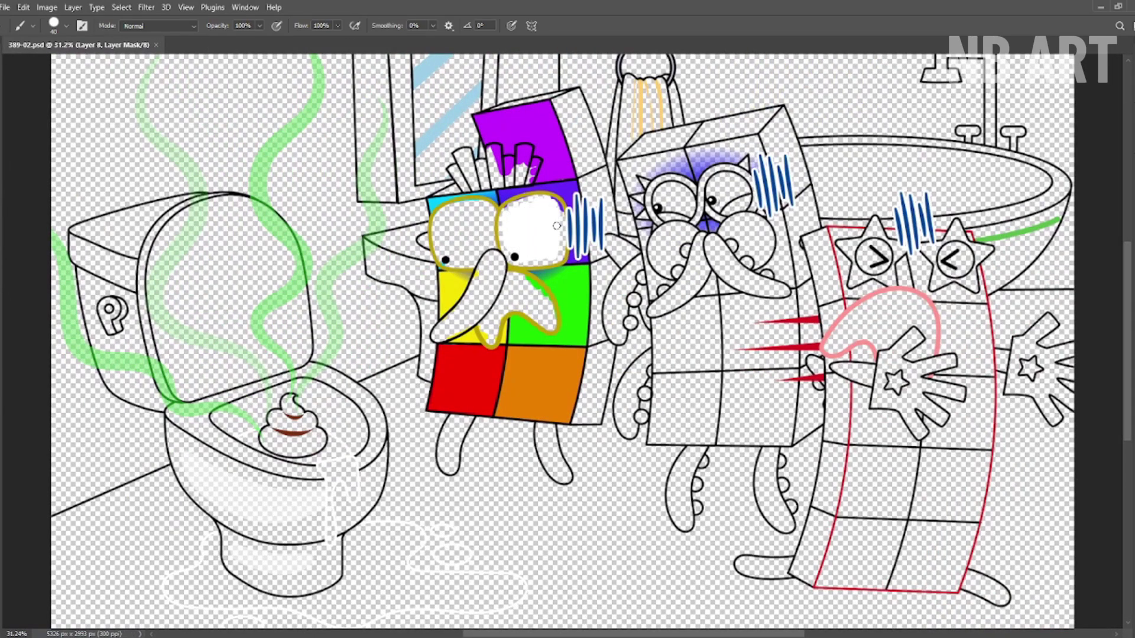
{"action": "scroll", "coordinate": [557, 225], "scroll_direction": "up", "scroll_amount": 4}
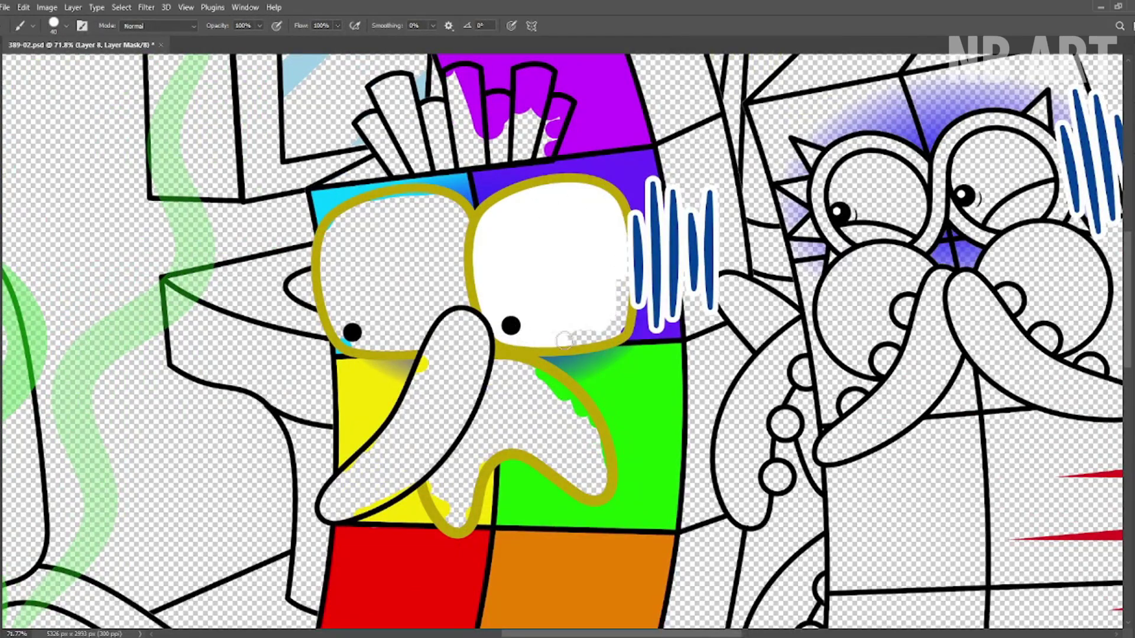
{"action": "left_click_drag", "start_coordinate": [602, 338], "coordinate": [709, 381]}
{"action": "mouse_move", "coordinate": [562, 248]}
{"action": "left_mouse_down"}
{"action": "mouse_move", "coordinate": [433, 309]}
{"action": "mouse_move", "coordinate": [548, 305]}
{"action": "left_mouse_up"}
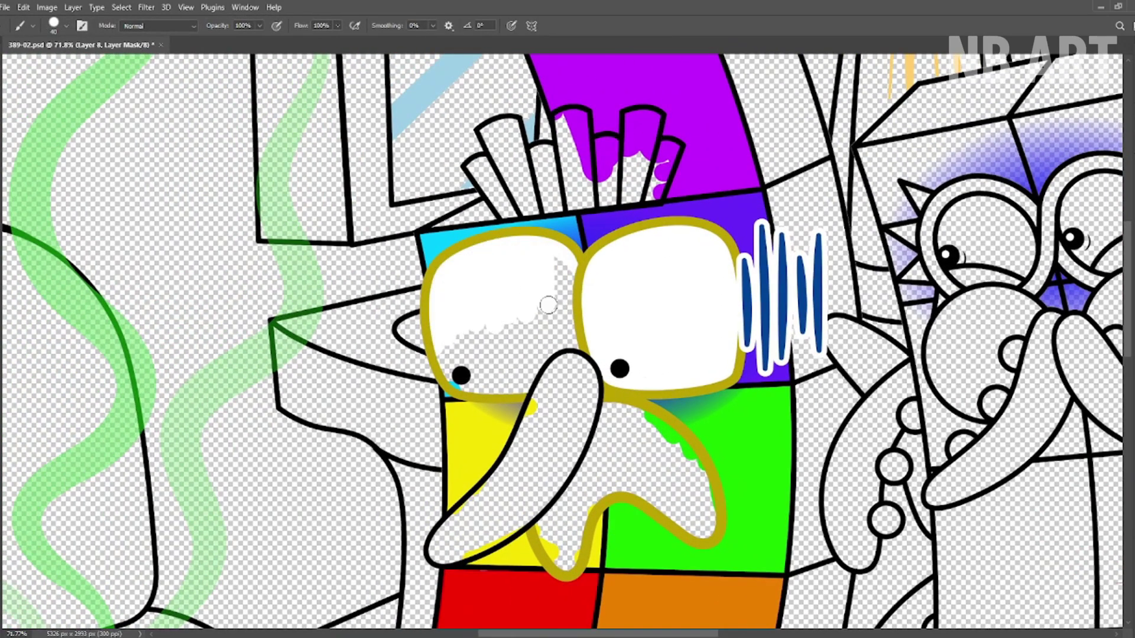
Fill the rainbow character's open mouth with black
{"action": "mouse_move", "coordinate": [453, 373]}
{"action": "left_mouse_down"}
{"action": "mouse_move", "coordinate": [544, 324]}
{"action": "mouse_move", "coordinate": [475, 175]}
{"action": "left_mouse_up"}
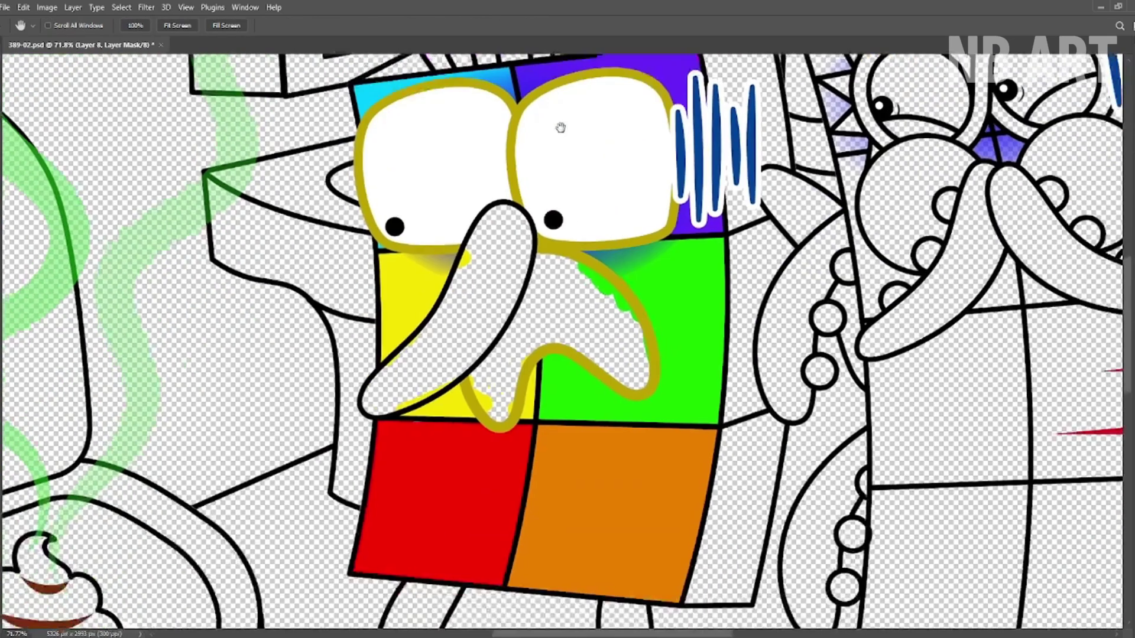
{"action": "mouse_move", "coordinate": [541, 251]}
{"action": "left_mouse_down"}
{"action": "mouse_move", "coordinate": [578, 274]}
{"action": "mouse_move", "coordinate": [605, 335]}
{"action": "left_mouse_up"}
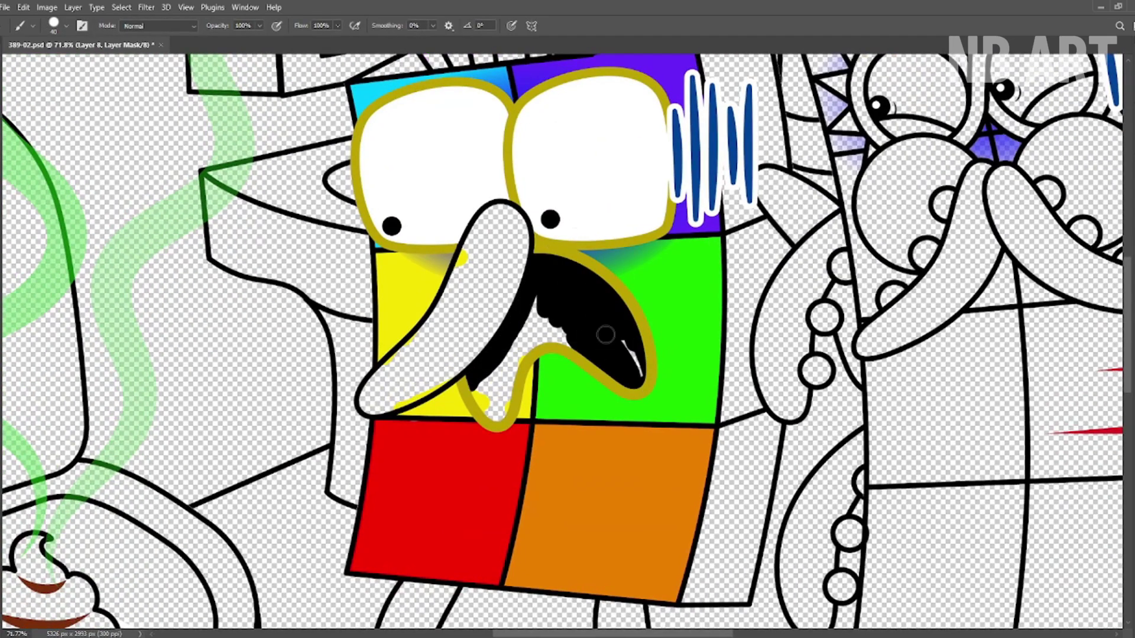
{"action": "left_click_drag", "start_coordinate": [501, 353], "coordinate": [500, 408]}
Colour the rainbow character's seven hair tufts red, orange, yellow, lime, light blue, blue and magenta, and save the document
{"action": "scroll", "coordinate": [500, 407], "scroll_direction": "up", "scroll_amount": 6}
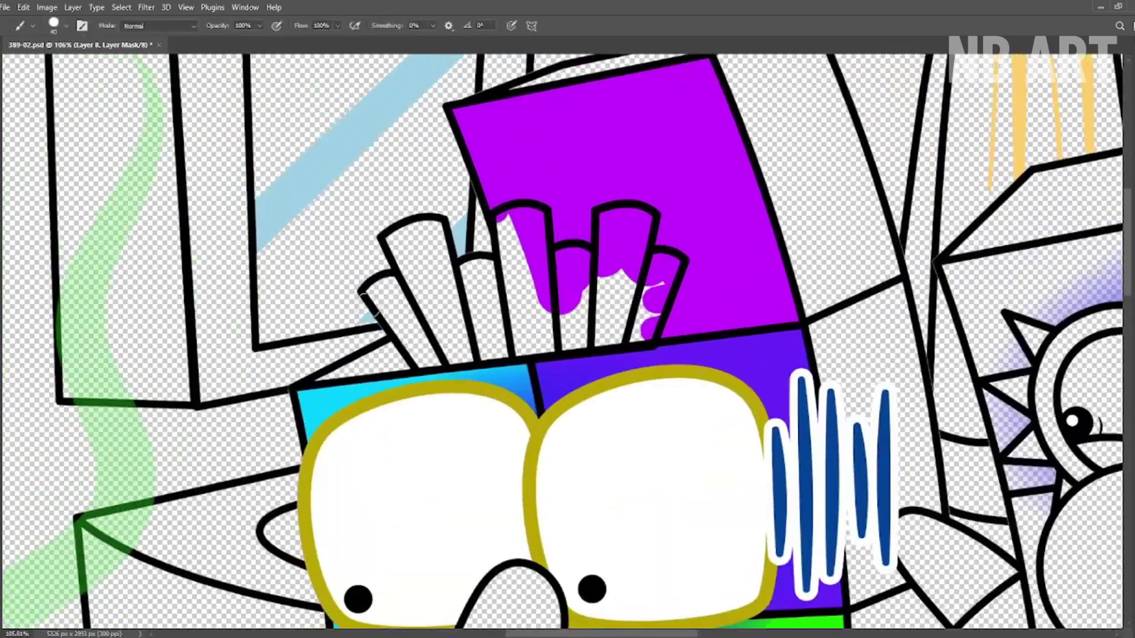
{"action": "mouse_move", "coordinate": [370, 288]}
{"action": "left_mouse_down"}
{"action": "mouse_move", "coordinate": [435, 364]}
{"action": "mouse_move", "coordinate": [432, 236]}
{"action": "mouse_move", "coordinate": [464, 355]}
{"action": "mouse_move", "coordinate": [490, 266]}
{"action": "left_mouse_up"}
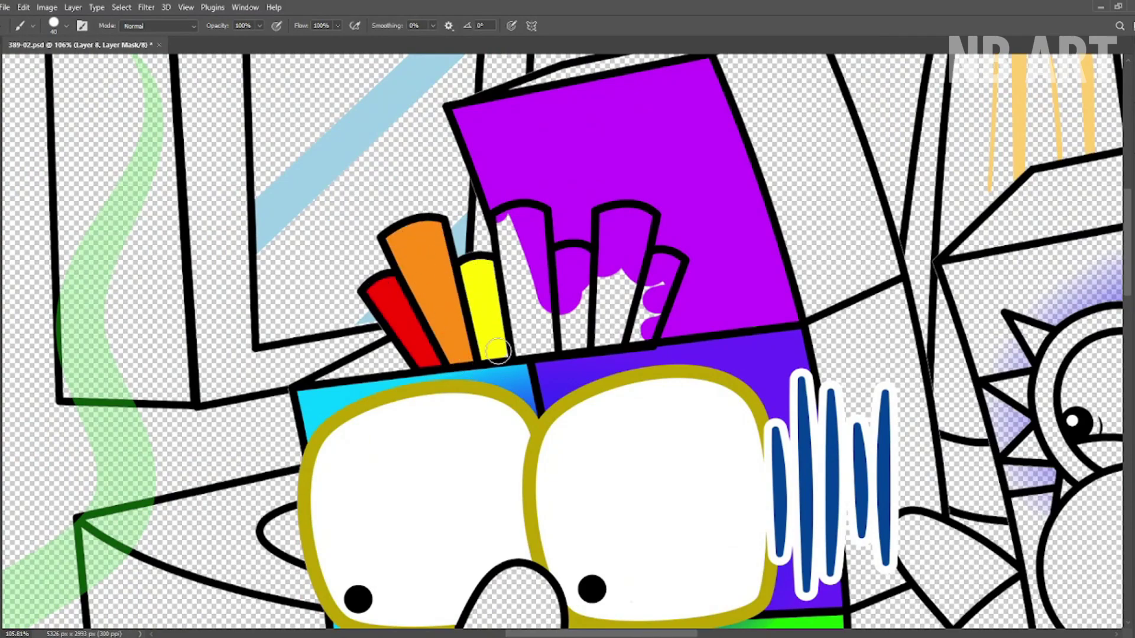
{"action": "mouse_move", "coordinate": [514, 349]}
{"action": "left_mouse_down"}
{"action": "mouse_move", "coordinate": [532, 219]}
{"action": "mouse_move", "coordinate": [558, 265]}
{"action": "mouse_move", "coordinate": [576, 340]}
{"action": "left_mouse_up"}
{"action": "left_click_drag", "start_coordinate": [612, 213], "coordinate": [626, 337]}
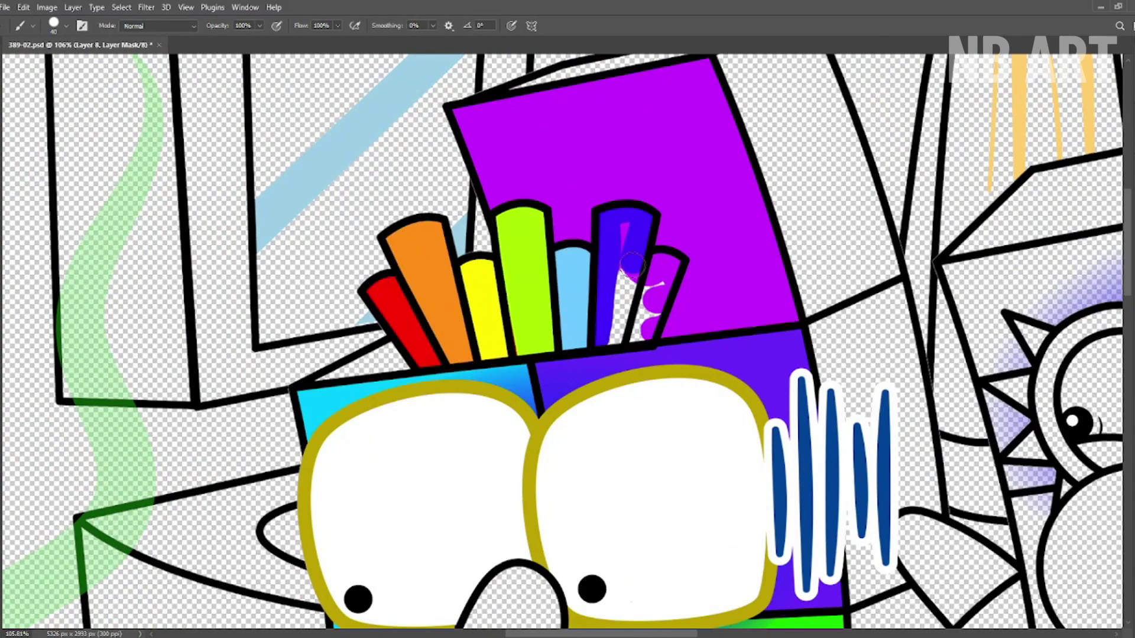
{"action": "left_click_drag", "start_coordinate": [626, 254], "coordinate": [639, 316]}
{"action": "left_click_drag", "start_coordinate": [668, 260], "coordinate": [653, 346]}
{"action": "key", "text": "z"}
{"action": "left_click_drag", "start_coordinate": [597, 296], "coordinate": [514, 285]}
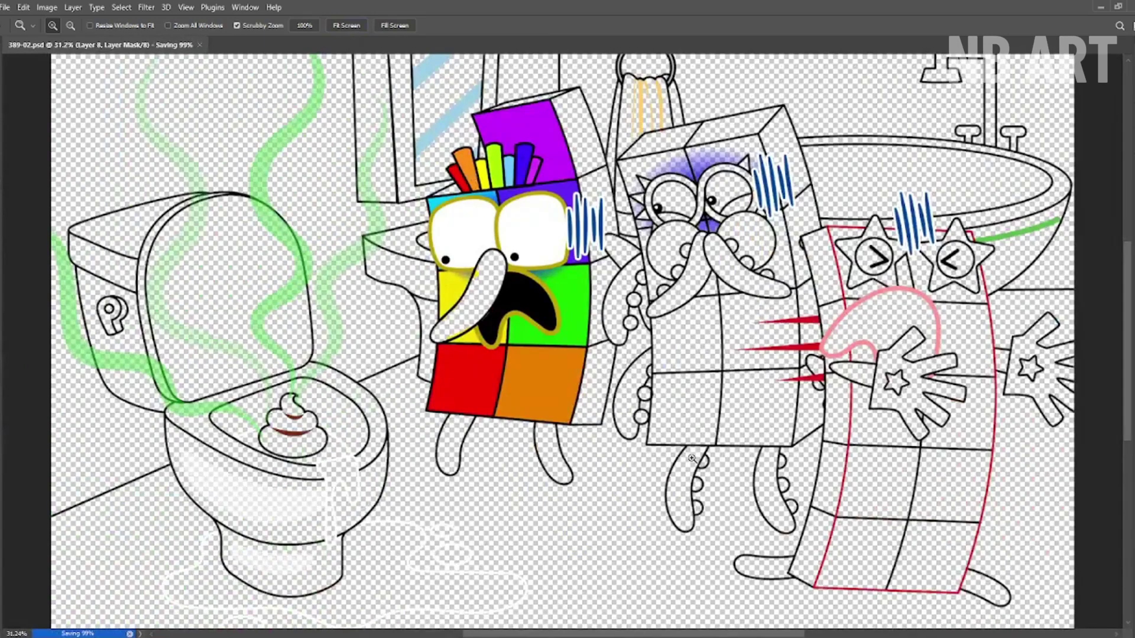
Paint the rainbow character's arms and legs dark purple
{"action": "key", "text": "b"}
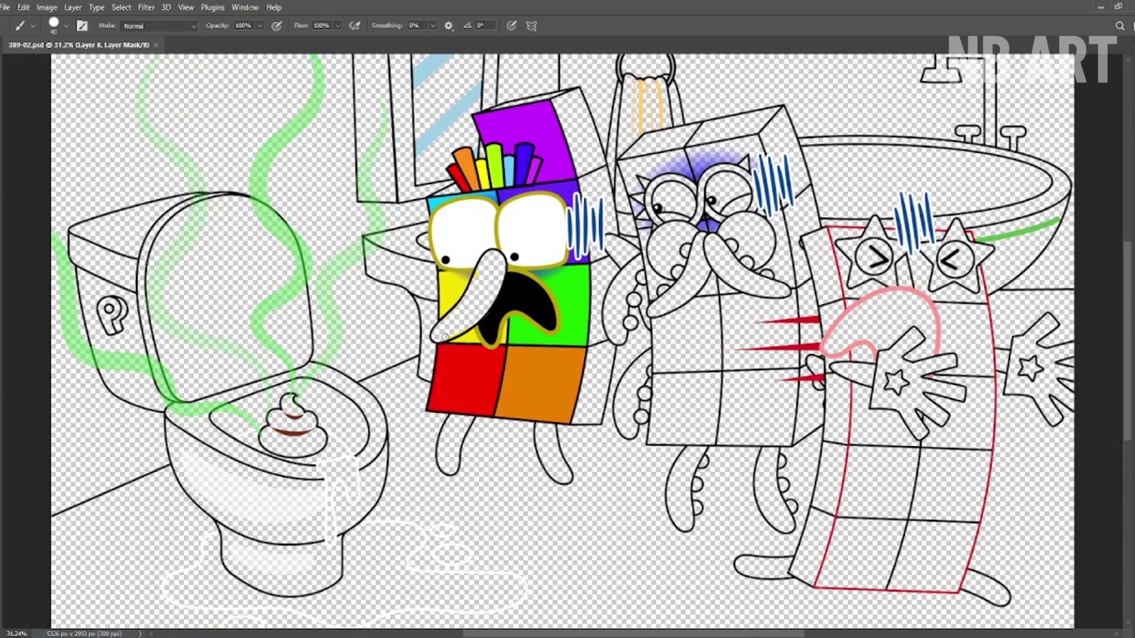
{"action": "mouse_move", "coordinate": [495, 272]}
{"action": "left_mouse_down"}
{"action": "mouse_move", "coordinate": [401, 368]}
{"action": "mouse_move", "coordinate": [480, 225]}
{"action": "mouse_move", "coordinate": [502, 308]}
{"action": "mouse_move", "coordinate": [379, 408]}
{"action": "left_mouse_up"}
{"action": "left_click_drag", "start_coordinate": [756, 189], "coordinate": [632, 280]}
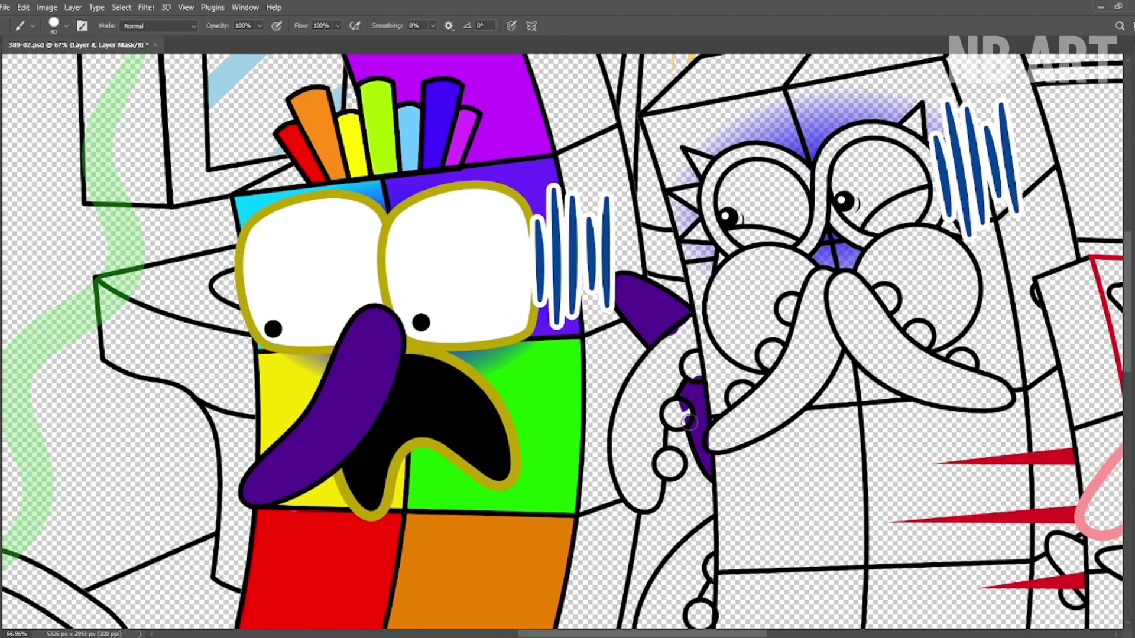
{"action": "left_click_drag", "start_coordinate": [688, 422], "coordinate": [796, 16]}
{"action": "mouse_move", "coordinate": [585, 278]}
{"action": "left_mouse_down"}
{"action": "mouse_move", "coordinate": [592, 349]}
{"action": "mouse_move", "coordinate": [647, 391]}
{"action": "mouse_move", "coordinate": [606, 293]}
{"action": "left_mouse_up"}
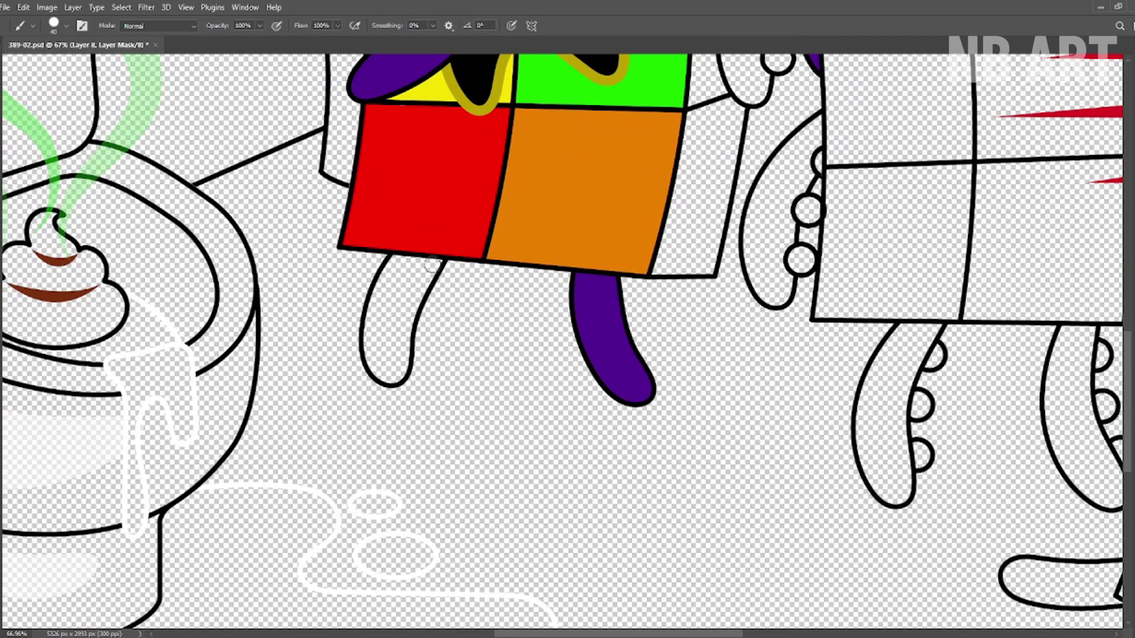
{"action": "mouse_move", "coordinate": [373, 367]}
{"action": "left_mouse_down"}
{"action": "mouse_move", "coordinate": [393, 322]}
{"action": "mouse_move", "coordinate": [249, 586]}
{"action": "left_mouse_up"}
Paint the rainbow character's side faces on Layer 10 in darker orange, green, blue and purple shades
{"action": "mouse_move", "coordinate": [502, 520]}
{"action": "left_mouse_down"}
{"action": "mouse_move", "coordinate": [562, 523]}
{"action": "mouse_move", "coordinate": [582, 357]}
{"action": "mouse_move", "coordinate": [559, 444]}
{"action": "mouse_move", "coordinate": [517, 514]}
{"action": "left_mouse_up"}
{"action": "mouse_move", "coordinate": [567, 349]}
{"action": "left_mouse_down"}
{"action": "mouse_move", "coordinate": [536, 488]}
{"action": "mouse_move", "coordinate": [559, 353]}
{"action": "mouse_move", "coordinate": [517, 500]}
{"action": "left_mouse_up"}
{"action": "mouse_move", "coordinate": [520, 296]}
{"action": "left_mouse_down"}
{"action": "mouse_move", "coordinate": [526, 481]}
{"action": "mouse_move", "coordinate": [547, 472]}
{"action": "mouse_move", "coordinate": [552, 350]}
{"action": "mouse_move", "coordinate": [532, 379]}
{"action": "mouse_move", "coordinate": [587, 479]}
{"action": "left_mouse_up"}
{"action": "mouse_move", "coordinate": [591, 438]}
{"action": "left_mouse_down"}
{"action": "mouse_move", "coordinate": [567, 331]}
{"action": "mouse_move", "coordinate": [552, 420]}
{"action": "mouse_move", "coordinate": [575, 324]}
{"action": "left_mouse_up"}
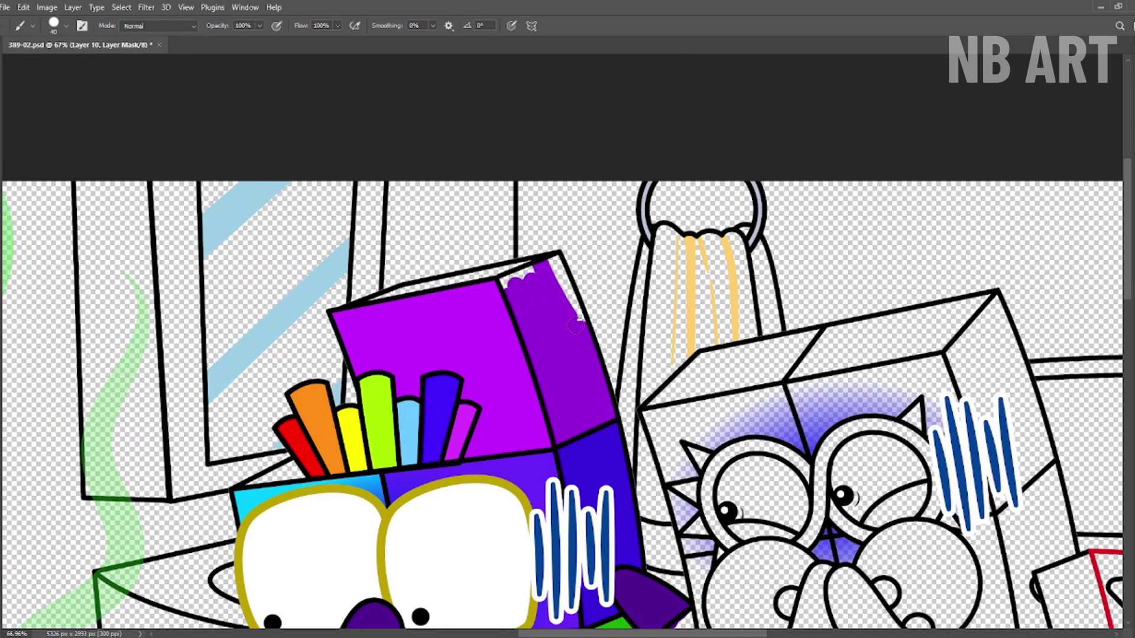
{"action": "key", "text": "z"}
{"action": "left_click", "coordinate": [347, 25]}
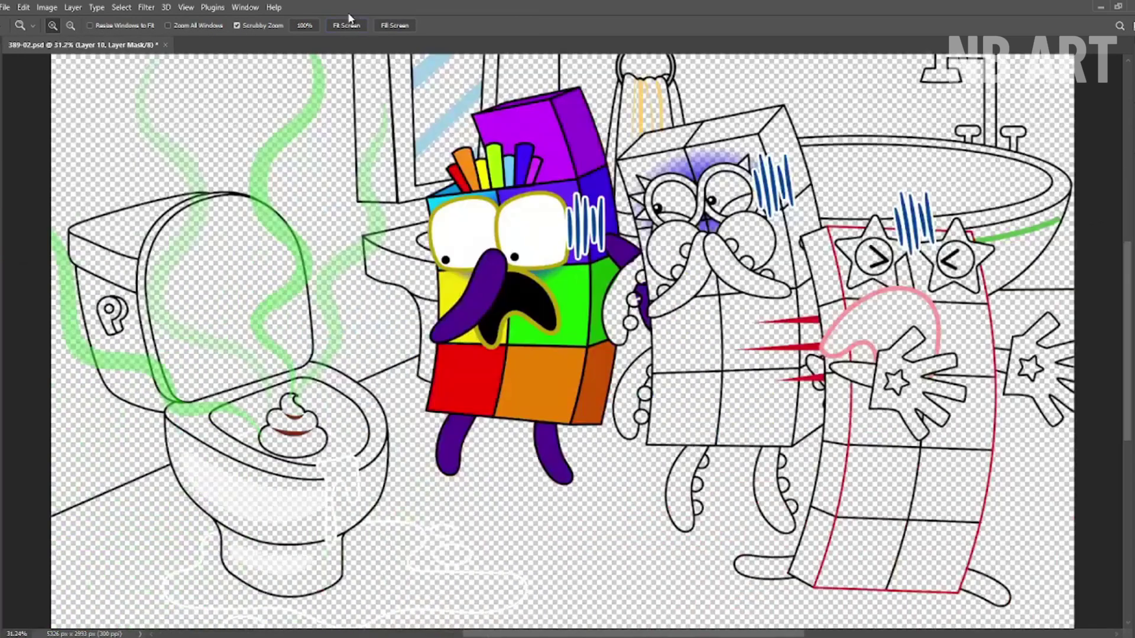
Fill the second character's whole front face with magenta on Layer 9
{"action": "key", "text": "b"}
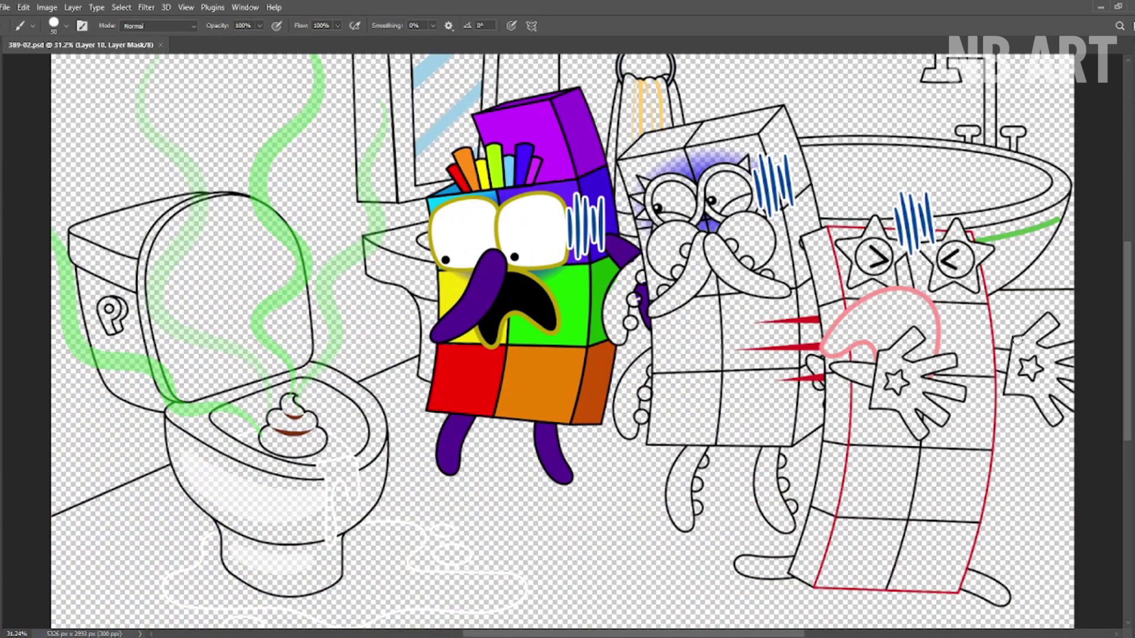
{"action": "mouse_move", "coordinate": [638, 177]}
{"action": "left_mouse_down"}
{"action": "mouse_move", "coordinate": [765, 195]}
{"action": "mouse_move", "coordinate": [718, 384]}
{"action": "mouse_move", "coordinate": [684, 383]}
{"action": "mouse_move", "coordinate": [774, 414]}
{"action": "left_mouse_up"}
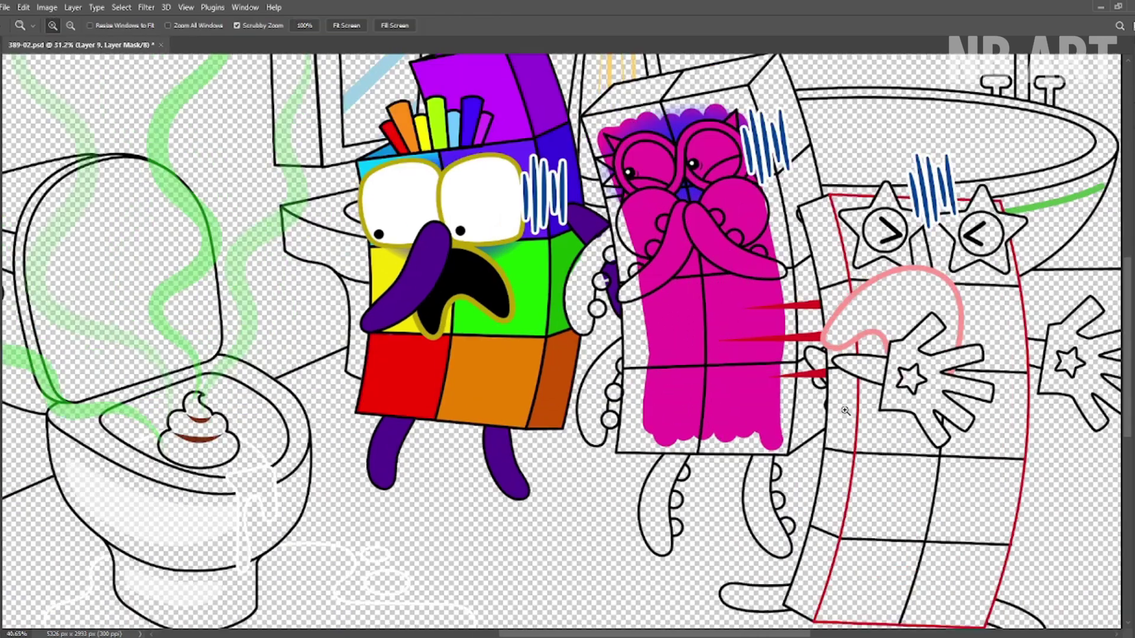
{"action": "scroll", "coordinate": [768, 408], "scroll_direction": "up", "scroll_amount": 3}
{"action": "mouse_move", "coordinate": [319, 465]}
{"action": "left_mouse_down"}
{"action": "mouse_move", "coordinate": [389, 443]}
{"action": "mouse_move", "coordinate": [456, 461]}
{"action": "mouse_move", "coordinate": [547, 439]}
{"action": "mouse_move", "coordinate": [553, 465]}
{"action": "left_mouse_up"}
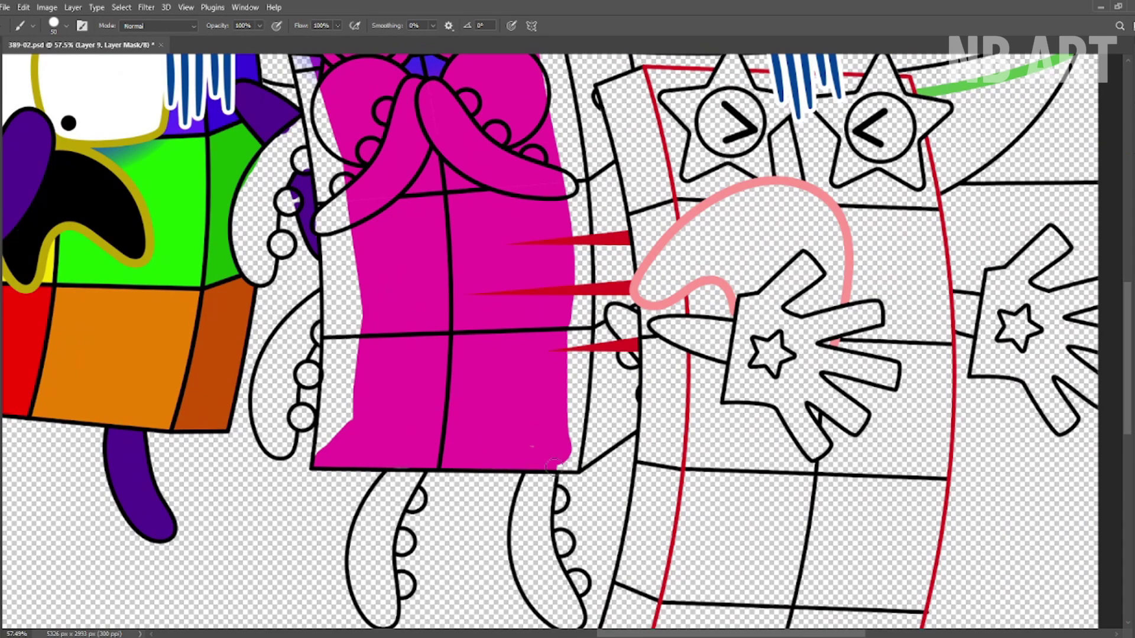
{"action": "mouse_move", "coordinate": [551, 408]}
{"action": "left_mouse_down"}
{"action": "mouse_move", "coordinate": [574, 401]}
{"action": "mouse_move", "coordinate": [581, 259]}
{"action": "mouse_move", "coordinate": [566, 122]}
{"action": "left_mouse_up"}
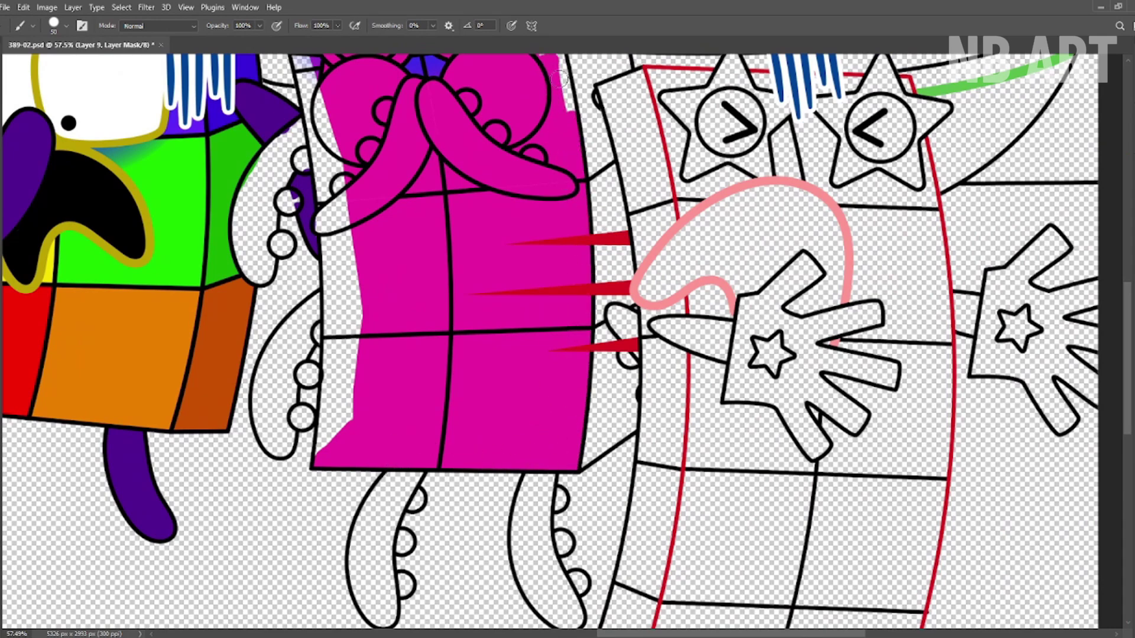
{"action": "mouse_move", "coordinate": [324, 440]}
{"action": "left_mouse_down"}
{"action": "mouse_move", "coordinate": [322, 102]}
{"action": "mouse_move", "coordinate": [378, 431]}
{"action": "mouse_move", "coordinate": [334, 301]}
{"action": "mouse_move", "coordinate": [549, 245]}
{"action": "left_mouse_up"}
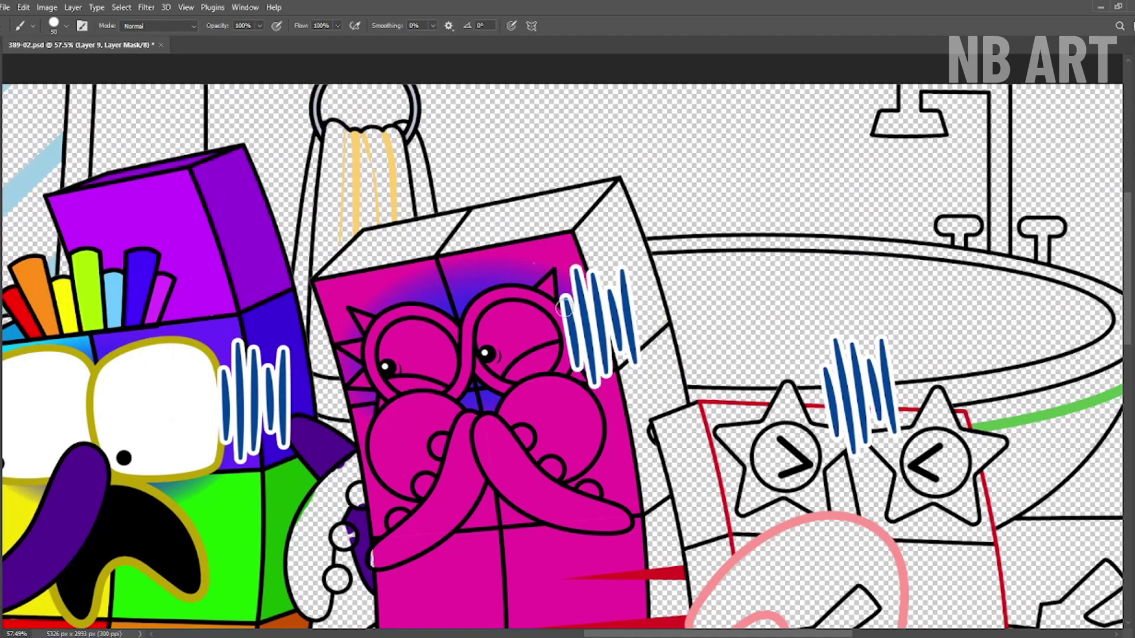
Paint the second character's eye rims, lashes and eyelids dark maroon on Layer 7
{"action": "scroll", "coordinate": [564, 306], "scroll_direction": "up", "scroll_amount": 2}
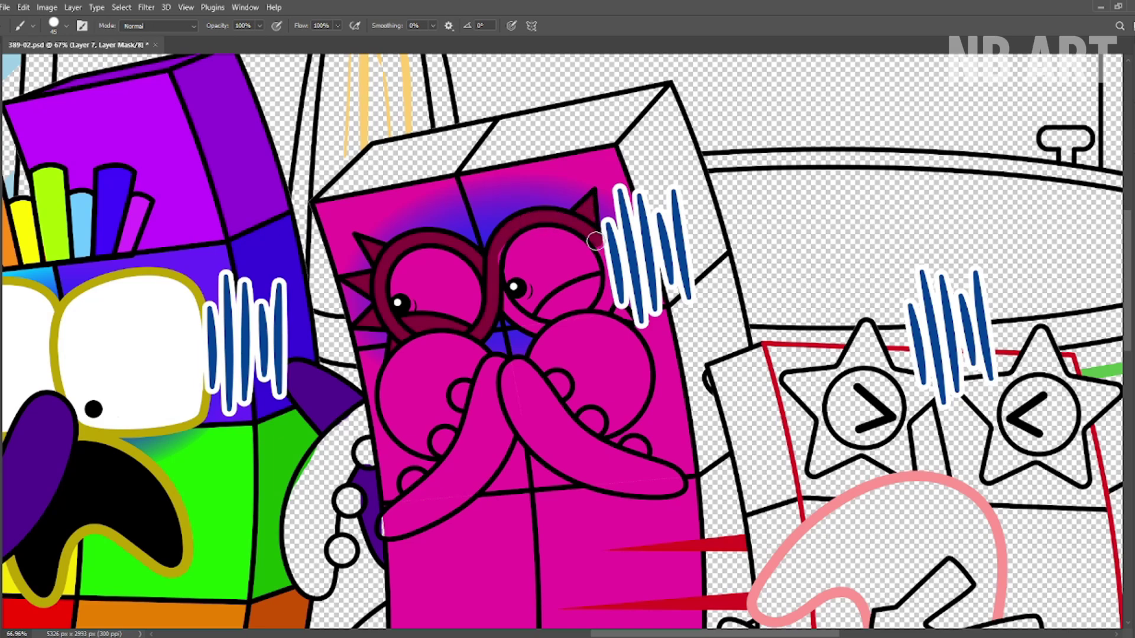
{"action": "scroll", "coordinate": [521, 322], "scroll_direction": "down", "scroll_amount": 5}
{"action": "scroll", "coordinate": [520, 322], "scroll_direction": "up", "scroll_amount": 6}
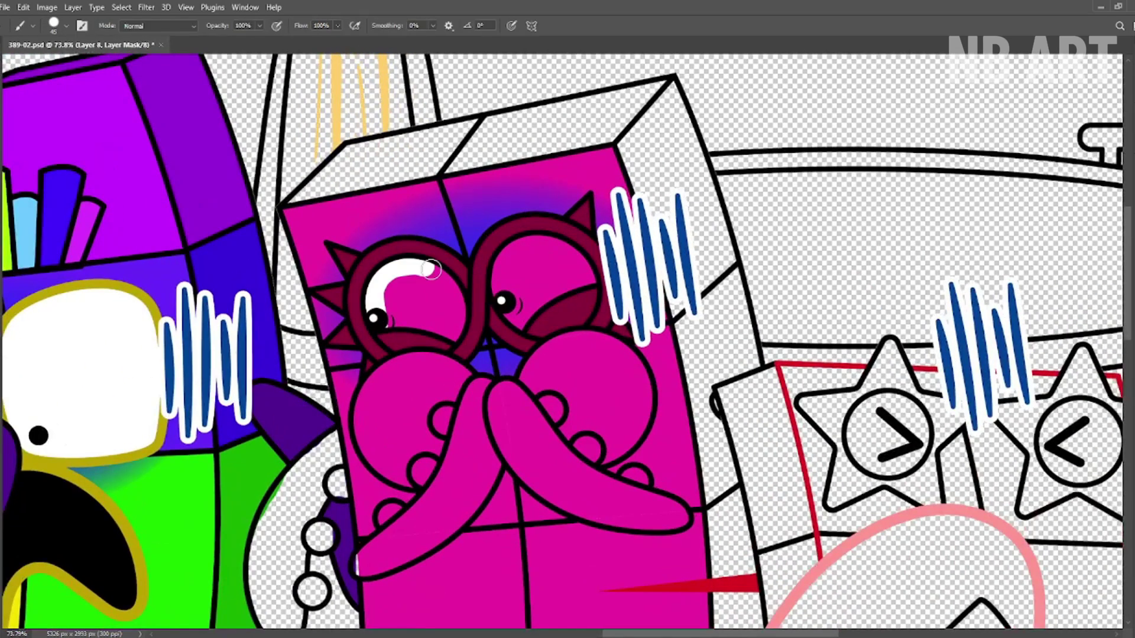
Paint the second character's eyeballs white on Layer 8 and save the document
{"action": "mouse_move", "coordinate": [437, 275]}
{"action": "left_mouse_down"}
{"action": "mouse_move", "coordinate": [433, 339]}
{"action": "mouse_move", "coordinate": [390, 331]}
{"action": "left_mouse_up"}
{"action": "mouse_move", "coordinate": [514, 272]}
{"action": "left_mouse_down"}
{"action": "mouse_move", "coordinate": [572, 246]}
{"action": "mouse_move", "coordinate": [520, 295]}
{"action": "left_mouse_up"}
{"action": "key", "text": "z"}
{"action": "scroll", "coordinate": [906, 260], "scroll_direction": "down", "scroll_amount": 5}
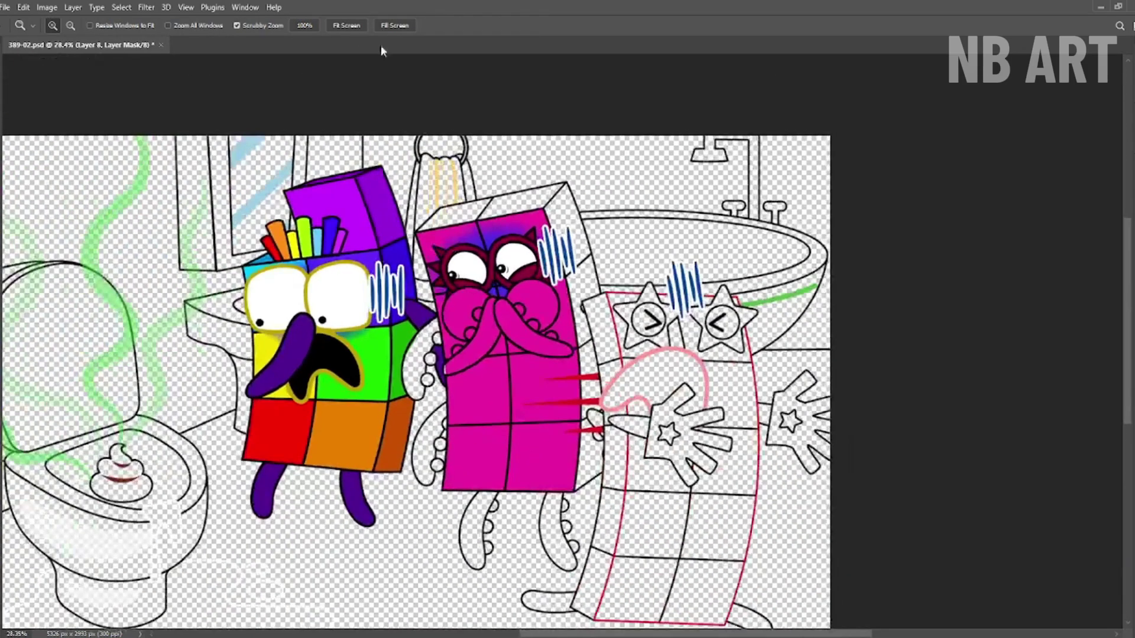
{"action": "key", "text": "ctrl+s"}
Paint both of the magenta character's front tentacle arms dark maroon on Layer 7
{"action": "key", "text": "b"}
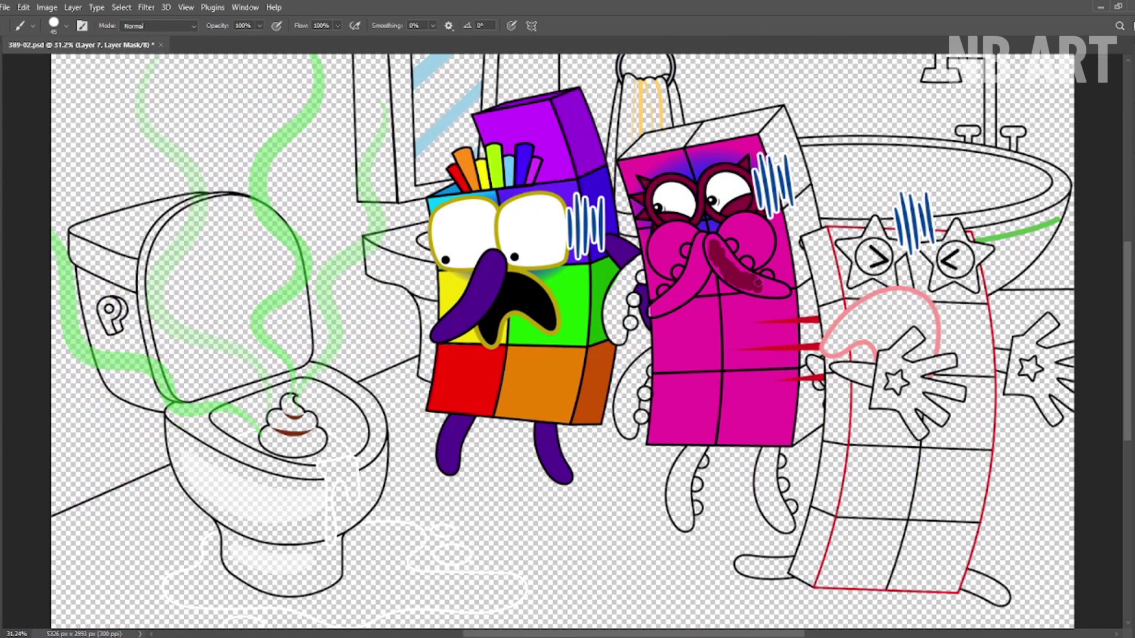
{"action": "scroll", "coordinate": [758, 284], "scroll_direction": "up", "scroll_amount": 4}
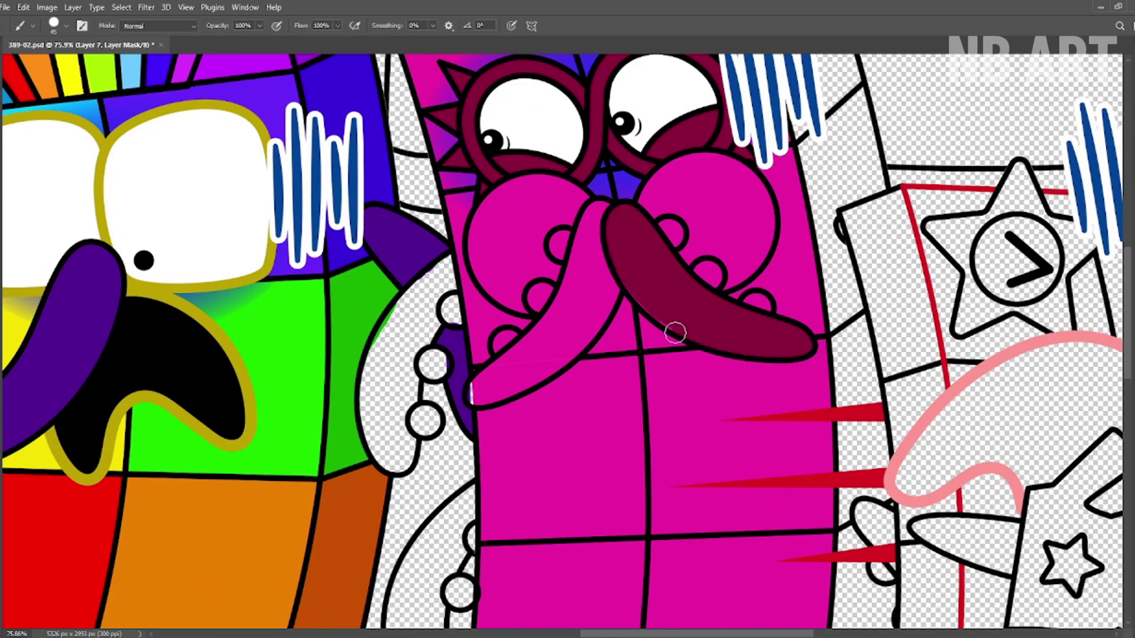
{"action": "mouse_move", "coordinate": [587, 228]}
{"action": "left_mouse_down"}
{"action": "mouse_move", "coordinate": [471, 388]}
{"action": "mouse_move", "coordinate": [555, 324]}
{"action": "mouse_move", "coordinate": [564, 232]}
{"action": "left_mouse_up"}
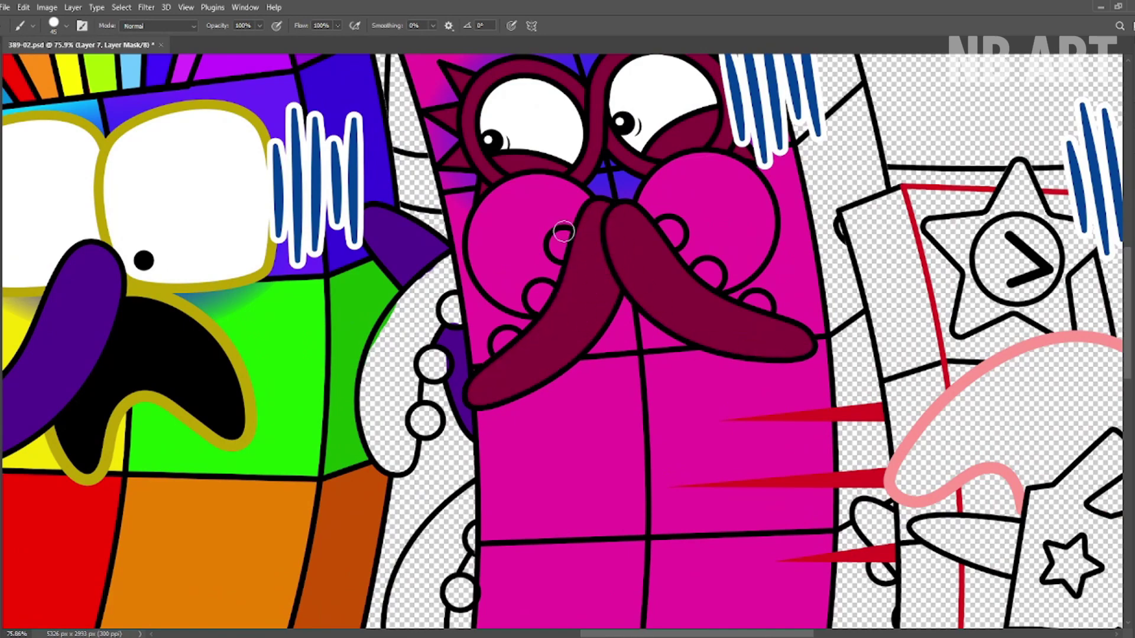
Fill the round suckers along the magenta character's front tentacle arms with muted pink
{"action": "scroll", "coordinate": [715, 275], "scroll_direction": "down", "scroll_amount": 3}
{"action": "scroll", "coordinate": [715, 275], "scroll_direction": "right", "scroll_amount": 3}
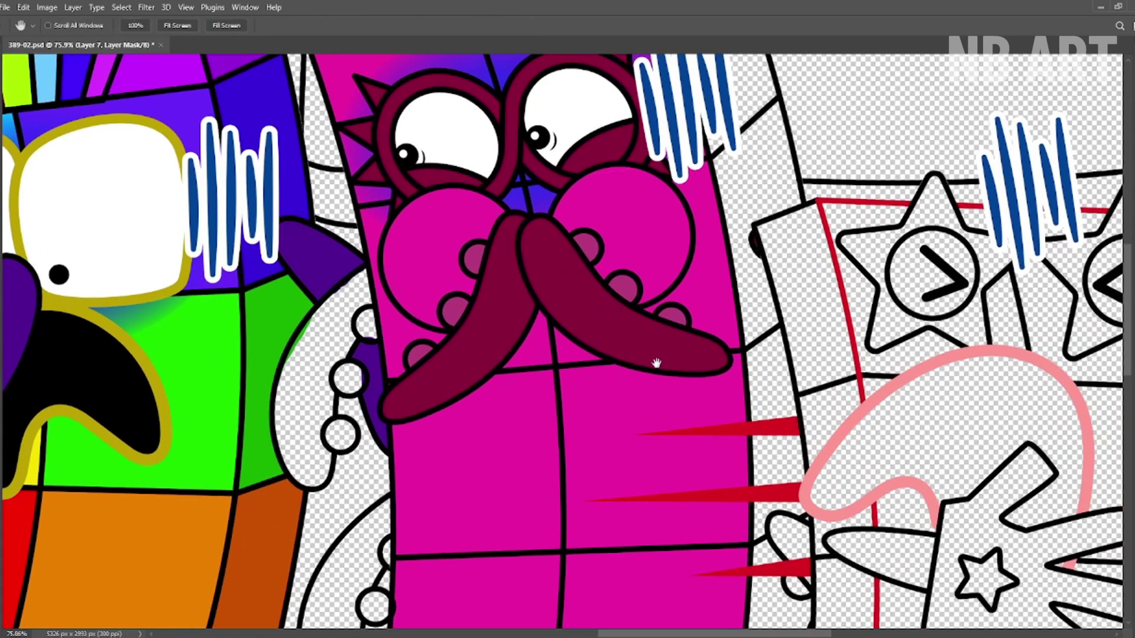
{"action": "left_click_drag", "start_coordinate": [627, 309], "coordinate": [659, 327]}
Paint the magenta character's two tentacle legs dark maroon and their round suckers muted pink
{"action": "scroll", "coordinate": [647, 370], "scroll_direction": "down", "scroll_amount": 4}
{"action": "scroll", "coordinate": [597, 309], "scroll_direction": "left", "scroll_amount": 1}
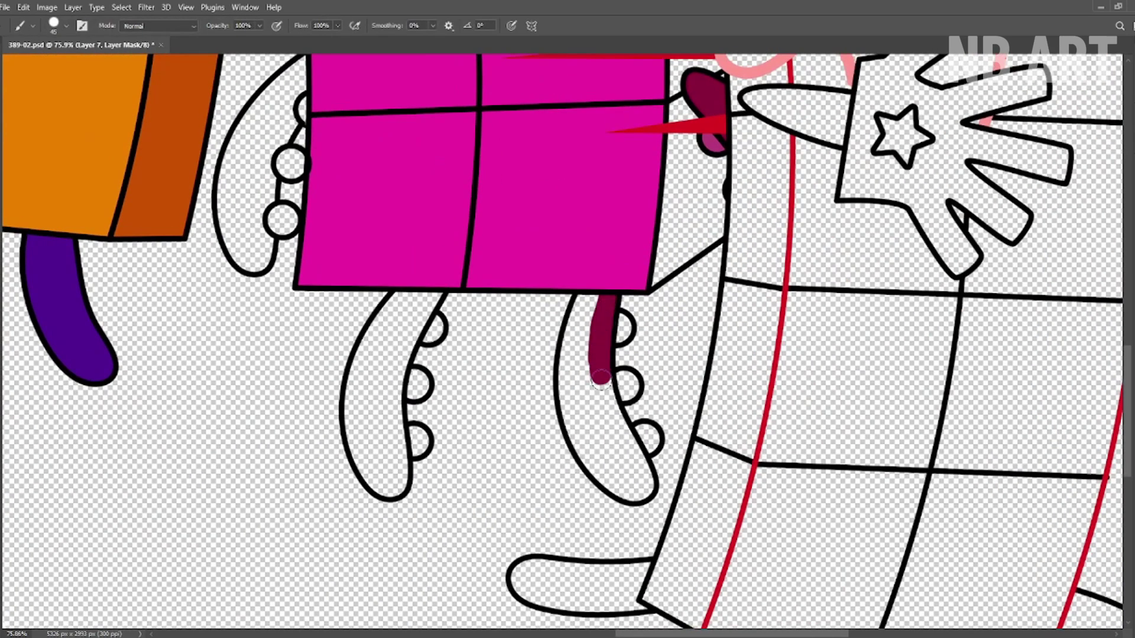
{"action": "mouse_move", "coordinate": [600, 378]}
{"action": "left_mouse_down"}
{"action": "mouse_move", "coordinate": [635, 493]}
{"action": "mouse_move", "coordinate": [564, 401]}
{"action": "mouse_move", "coordinate": [583, 314]}
{"action": "mouse_move", "coordinate": [643, 435]}
{"action": "left_mouse_up"}
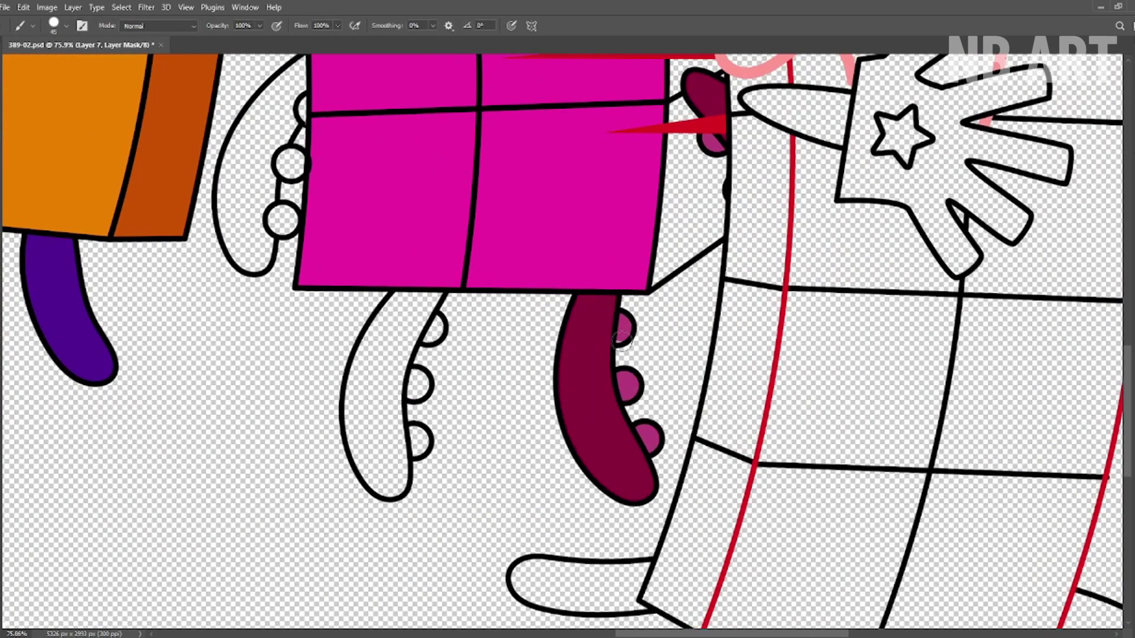
{"action": "mouse_move", "coordinate": [420, 313]}
{"action": "left_mouse_down"}
{"action": "mouse_move", "coordinate": [391, 389]}
{"action": "mouse_move", "coordinate": [398, 444]}
{"action": "mouse_move", "coordinate": [372, 484]}
{"action": "mouse_move", "coordinate": [410, 294]}
{"action": "mouse_move", "coordinate": [417, 434]}
{"action": "left_mouse_up"}
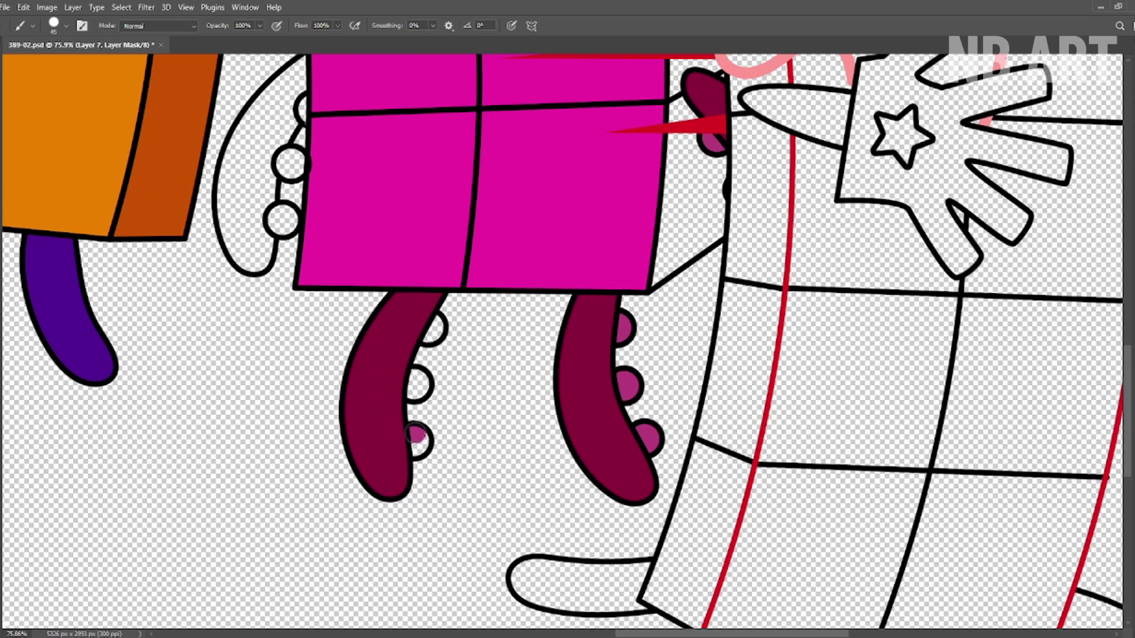
Fill the two tentacle arms beside the magenta character's left edge with dark maroon and their suckers with muted pink
{"action": "scroll", "coordinate": [437, 328], "scroll_direction": "up", "scroll_amount": 4}
{"action": "scroll", "coordinate": [403, 361], "scroll_direction": "left", "scroll_amount": 2}
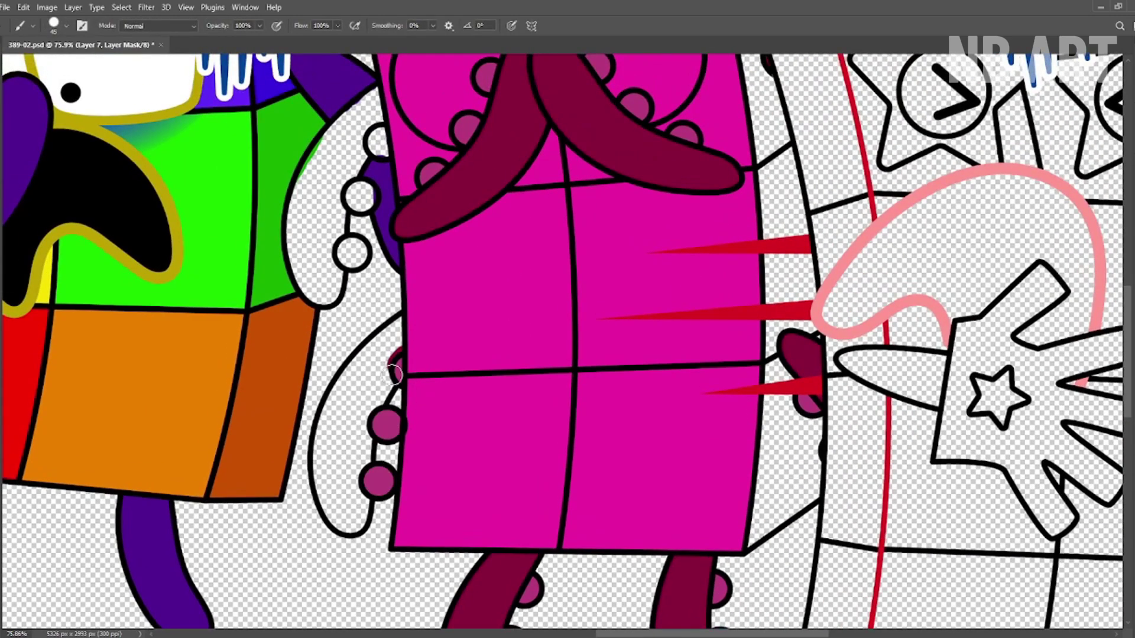
{"action": "mouse_move", "coordinate": [394, 372]}
{"action": "left_mouse_down"}
{"action": "mouse_move", "coordinate": [360, 507]}
{"action": "mouse_move", "coordinate": [335, 406]}
{"action": "left_mouse_up"}
{"action": "scroll", "coordinate": [397, 353], "scroll_direction": "up", "scroll_amount": 3}
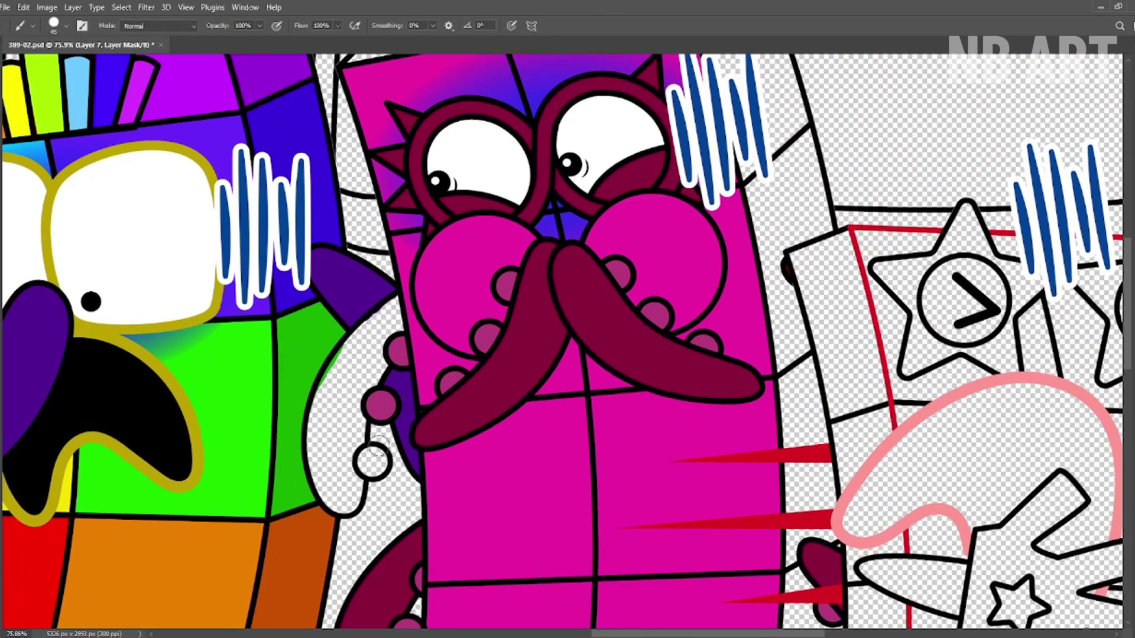
{"action": "mouse_move", "coordinate": [405, 297]}
{"action": "left_mouse_down"}
{"action": "mouse_move", "coordinate": [331, 484]}
{"action": "mouse_move", "coordinate": [355, 331]}
{"action": "mouse_move", "coordinate": [337, 496]}
{"action": "left_mouse_up"}
{"action": "key", "text": "z"}
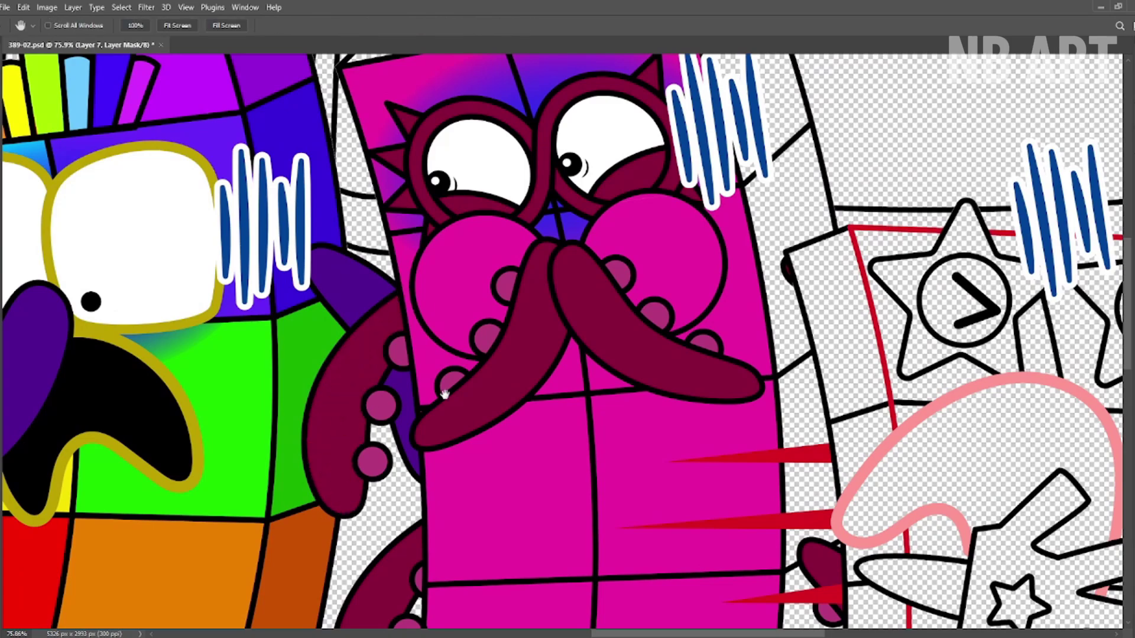
Paint the magenta character's side and top faces dark magenta on Layer 10 and save the document
{"action": "scroll", "coordinate": [284, 249], "scroll_direction": "down", "scroll_amount": 3}
{"action": "scroll", "coordinate": [630, 500], "scroll_direction": "up", "scroll_amount": 3}
{"action": "key", "text": "b"}
{"action": "mouse_move", "coordinate": [535, 408]}
{"action": "left_mouse_down"}
{"action": "mouse_move", "coordinate": [520, 473]}
{"action": "mouse_move", "coordinate": [519, 362]}
{"action": "left_mouse_up"}
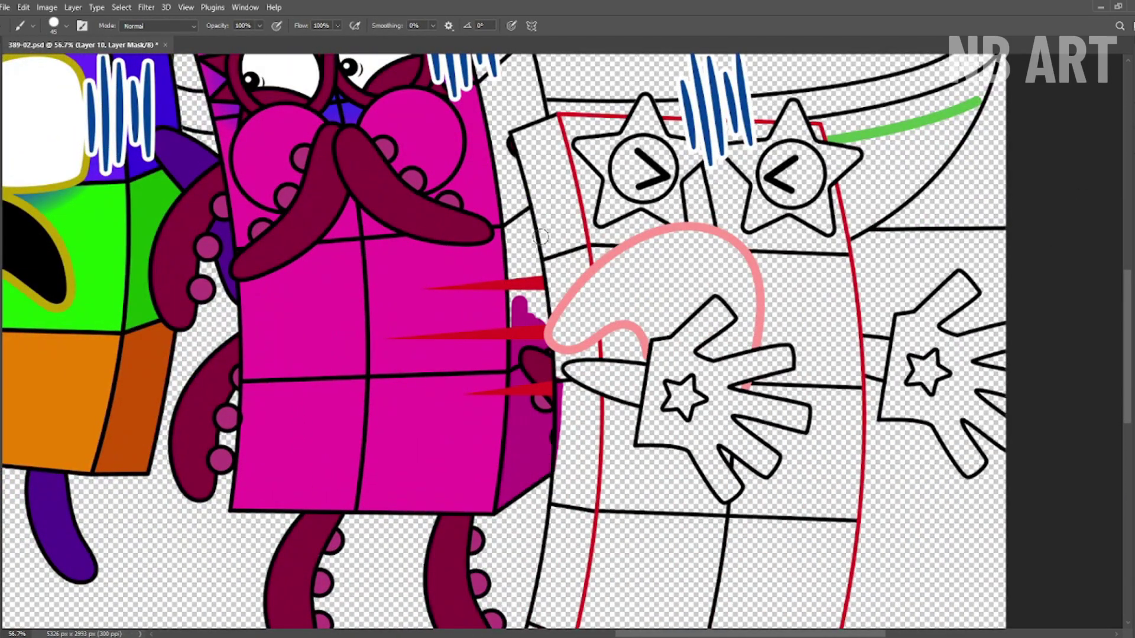
{"action": "mouse_move", "coordinate": [541, 237]}
{"action": "left_mouse_down"}
{"action": "mouse_move", "coordinate": [516, 255]}
{"action": "mouse_move", "coordinate": [508, 141]}
{"action": "left_mouse_up"}
{"action": "scroll", "coordinate": [509, 142], "scroll_direction": "up", "scroll_amount": 5}
{"action": "mouse_move", "coordinate": [549, 402]}
{"action": "left_mouse_down"}
{"action": "mouse_move", "coordinate": [532, 280]}
{"action": "mouse_move", "coordinate": [481, 239]}
{"action": "left_mouse_up"}
{"action": "mouse_move", "coordinate": [484, 168]}
{"action": "left_mouse_down"}
{"action": "mouse_move", "coordinate": [458, 190]}
{"action": "mouse_move", "coordinate": [272, 216]}
{"action": "left_mouse_up"}
{"action": "scroll", "coordinate": [528, 383], "scroll_direction": "down", "scroll_amount": 3}
{"action": "key", "text": "ctrl+s"}
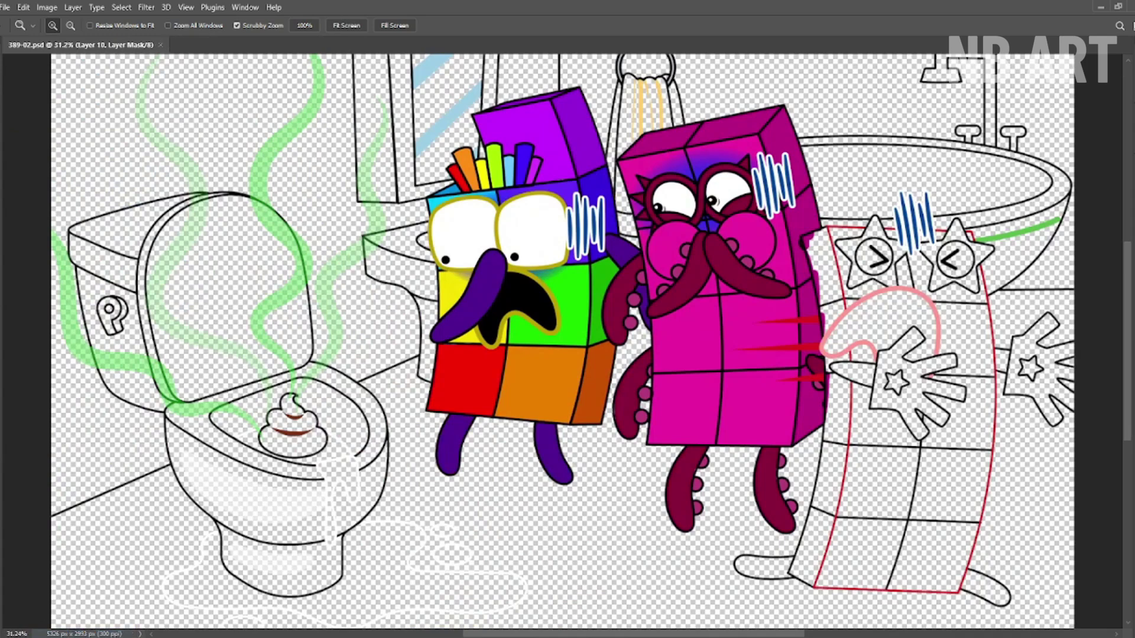
Fill the front of the red-outlined third character's body with white on Layer 8, up to its edges
{"action": "key", "text": "b"}
{"action": "mouse_move", "coordinate": [862, 249]}
{"action": "left_mouse_down"}
{"action": "mouse_move", "coordinate": [904, 349]}
{"action": "mouse_move", "coordinate": [972, 384]}
{"action": "mouse_move", "coordinate": [890, 362]}
{"action": "mouse_move", "coordinate": [860, 535]}
{"action": "mouse_move", "coordinate": [945, 549]}
{"action": "mouse_move", "coordinate": [972, 520]}
{"action": "left_mouse_up"}
{"action": "scroll", "coordinate": [973, 520], "scroll_direction": "up", "scroll_amount": 3}
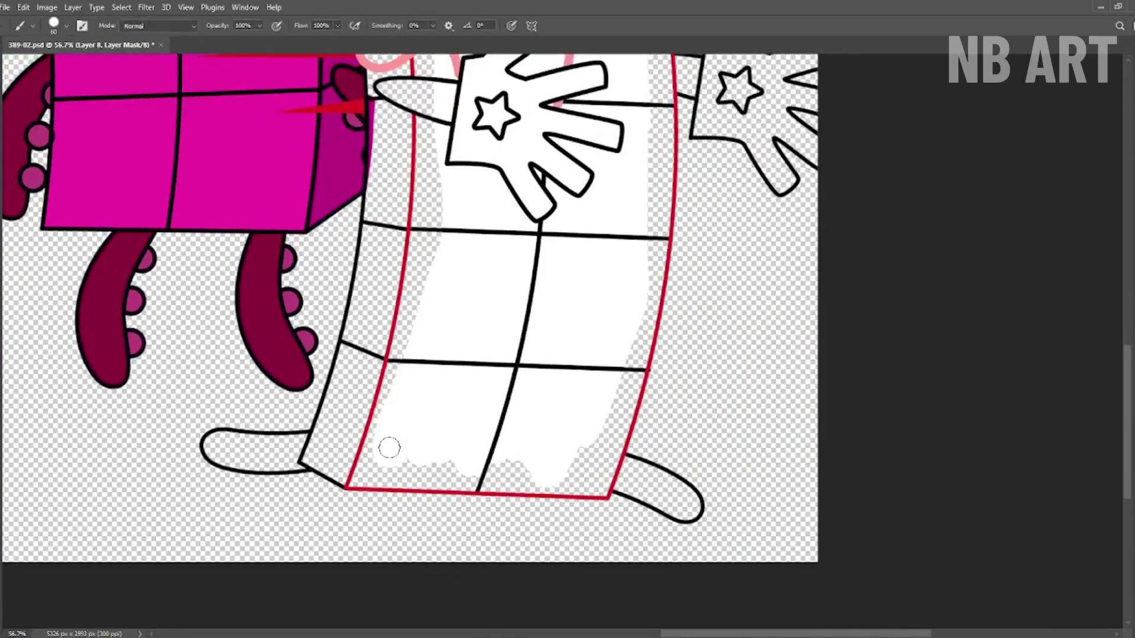
{"action": "mouse_move", "coordinate": [389, 447]}
{"action": "left_mouse_down"}
{"action": "mouse_move", "coordinate": [485, 475]}
{"action": "mouse_move", "coordinate": [583, 454]}
{"action": "left_mouse_up"}
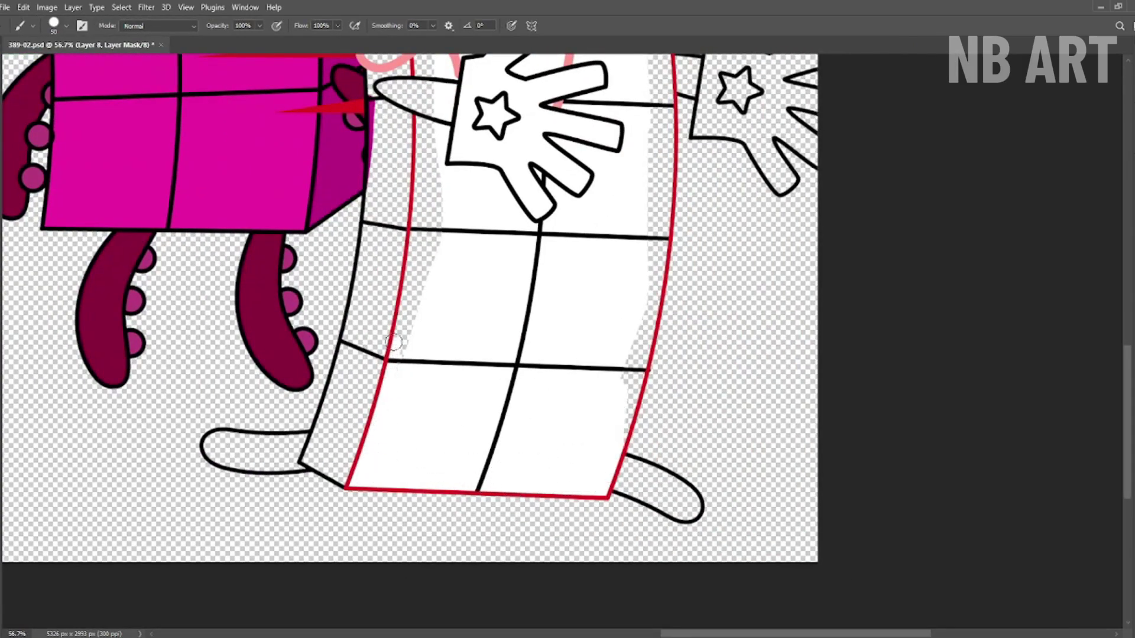
{"action": "left_click_drag", "start_coordinate": [394, 342], "coordinate": [444, 220]}
{"action": "left_click_drag", "start_coordinate": [663, 372], "coordinate": [661, 212]}
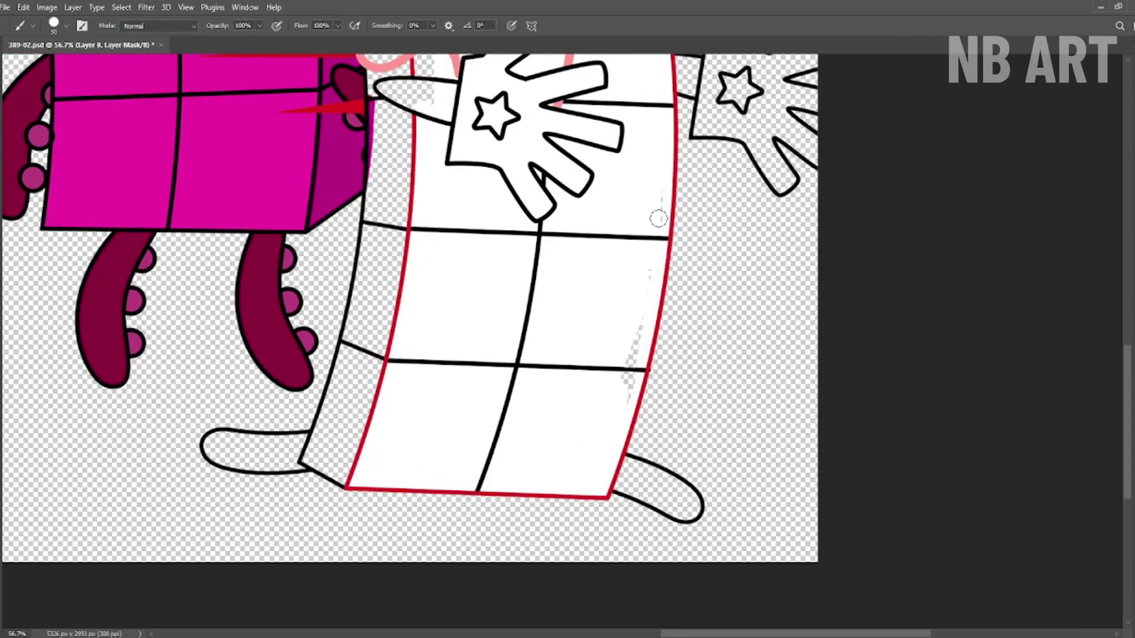
{"action": "mouse_move", "coordinate": [626, 393]}
{"action": "left_mouse_down"}
{"action": "mouse_move", "coordinate": [637, 408]}
{"action": "mouse_move", "coordinate": [622, 290]}
{"action": "left_mouse_up"}
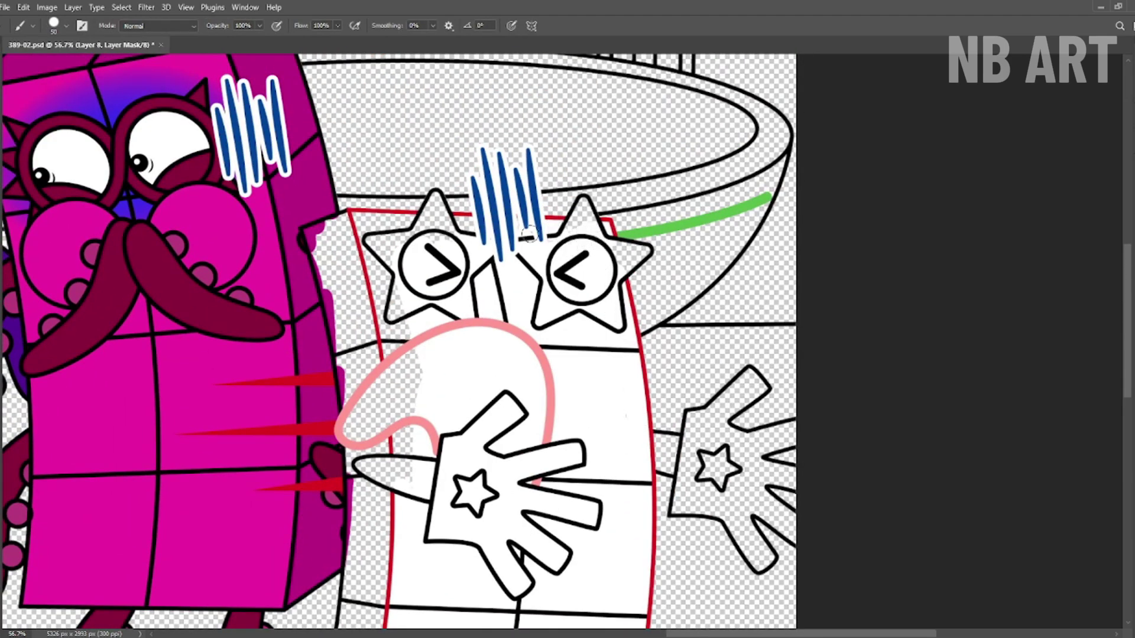
Paint the third character's star-shaped eye frames red on Layer 7 and the round eyeballs inside them white
{"action": "scroll", "coordinate": [398, 291], "scroll_direction": "down", "scroll_amount": 3}
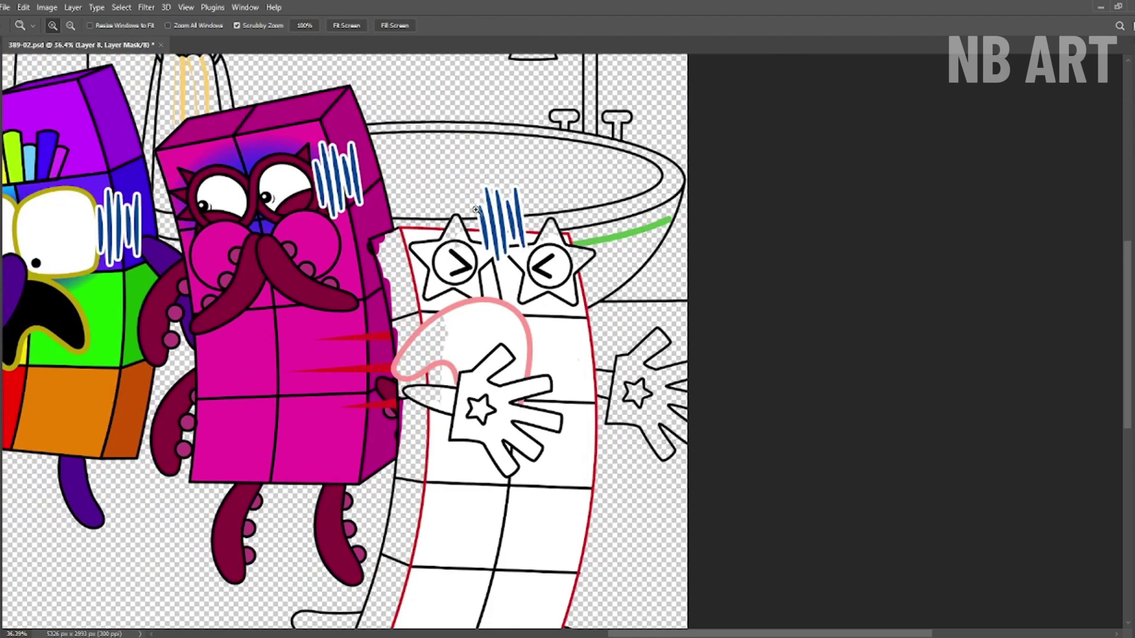
{"action": "scroll", "coordinate": [398, 291], "scroll_direction": "up", "scroll_amount": 4}
{"action": "mouse_move", "coordinate": [439, 228]}
{"action": "left_mouse_down"}
{"action": "mouse_move", "coordinate": [394, 276]}
{"action": "mouse_move", "coordinate": [449, 363]}
{"action": "mouse_move", "coordinate": [474, 273]}
{"action": "mouse_move", "coordinate": [438, 349]}
{"action": "left_mouse_up"}
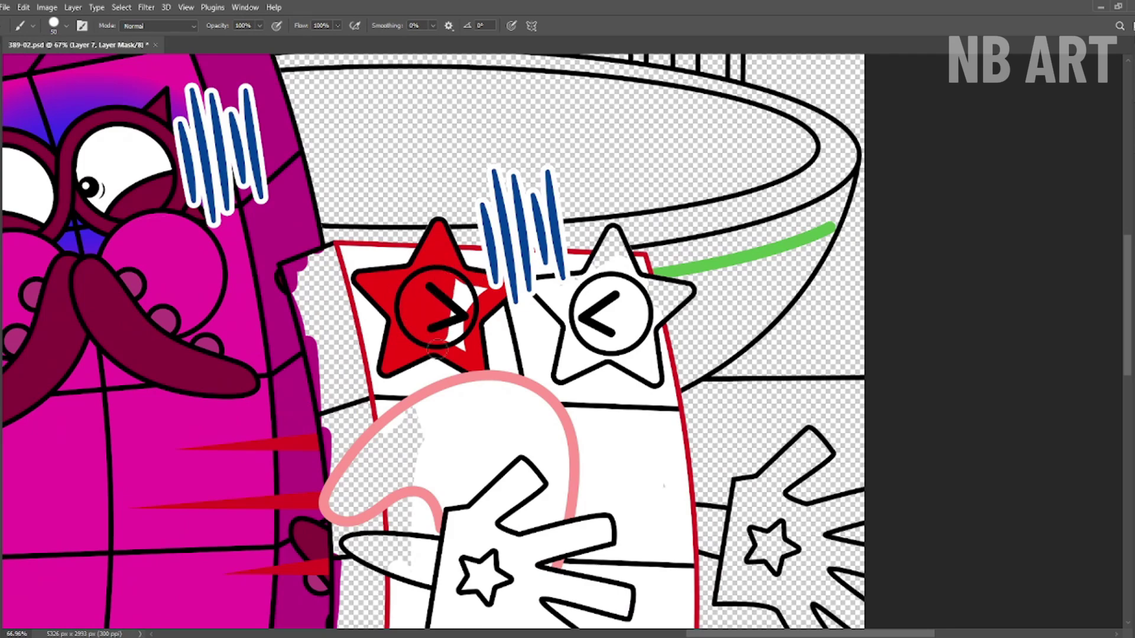
{"action": "mouse_move", "coordinate": [685, 288]}
{"action": "left_mouse_down"}
{"action": "mouse_move", "coordinate": [591, 372]}
{"action": "mouse_move", "coordinate": [576, 284]}
{"action": "mouse_move", "coordinate": [613, 245]}
{"action": "left_mouse_up"}
{"action": "key", "text": "alt+bracketleft"}
{"action": "scroll", "coordinate": [425, 307], "scroll_direction": "down", "scroll_amount": 1}
{"action": "mouse_move", "coordinate": [442, 279]}
{"action": "left_mouse_down"}
{"action": "mouse_move", "coordinate": [418, 317]}
{"action": "mouse_move", "coordinate": [452, 298]}
{"action": "left_mouse_up"}
{"action": "mouse_move", "coordinate": [609, 282]}
{"action": "left_mouse_down"}
{"action": "mouse_move", "coordinate": [620, 331]}
{"action": "mouse_move", "coordinate": [615, 307]}
{"action": "left_mouse_up"}
Fill the third character's open mouth with black and save the document
{"action": "scroll", "coordinate": [469, 410], "scroll_direction": "down", "scroll_amount": 3}
{"action": "key", "text": "x"}
{"action": "mouse_move", "coordinate": [375, 322]}
{"action": "left_mouse_down"}
{"action": "mouse_move", "coordinate": [445, 238]}
{"action": "mouse_move", "coordinate": [591, 260]}
{"action": "mouse_move", "coordinate": [555, 331]}
{"action": "mouse_move", "coordinate": [523, 284]}
{"action": "mouse_move", "coordinate": [569, 253]}
{"action": "mouse_move", "coordinate": [396, 295]}
{"action": "mouse_move", "coordinate": [520, 213]}
{"action": "mouse_move", "coordinate": [449, 252]}
{"action": "mouse_move", "coordinate": [1069, 252]}
{"action": "left_mouse_up"}
{"action": "key", "text": "z"}
{"action": "key", "text": "ctrl+s"}
Paint the third character's arms dark red, both hands white and the palm stars red
{"action": "key", "text": "b"}
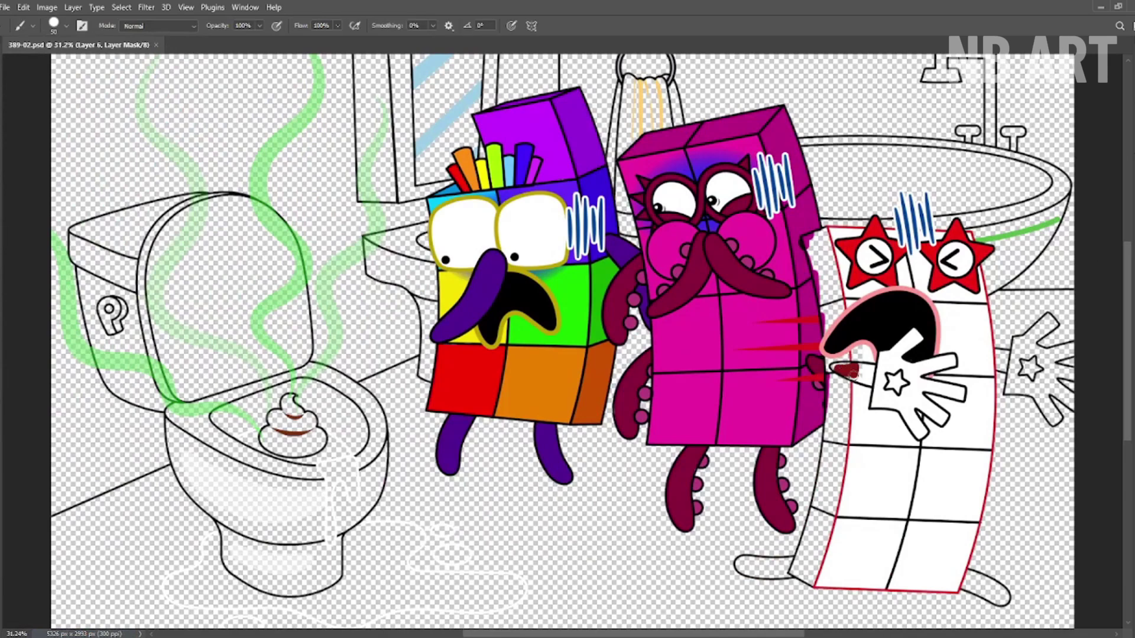
{"action": "left_click_drag", "start_coordinate": [851, 371], "coordinate": [858, 373]}
{"action": "scroll", "coordinate": [857, 373], "scroll_direction": "up", "scroll_amount": 5}
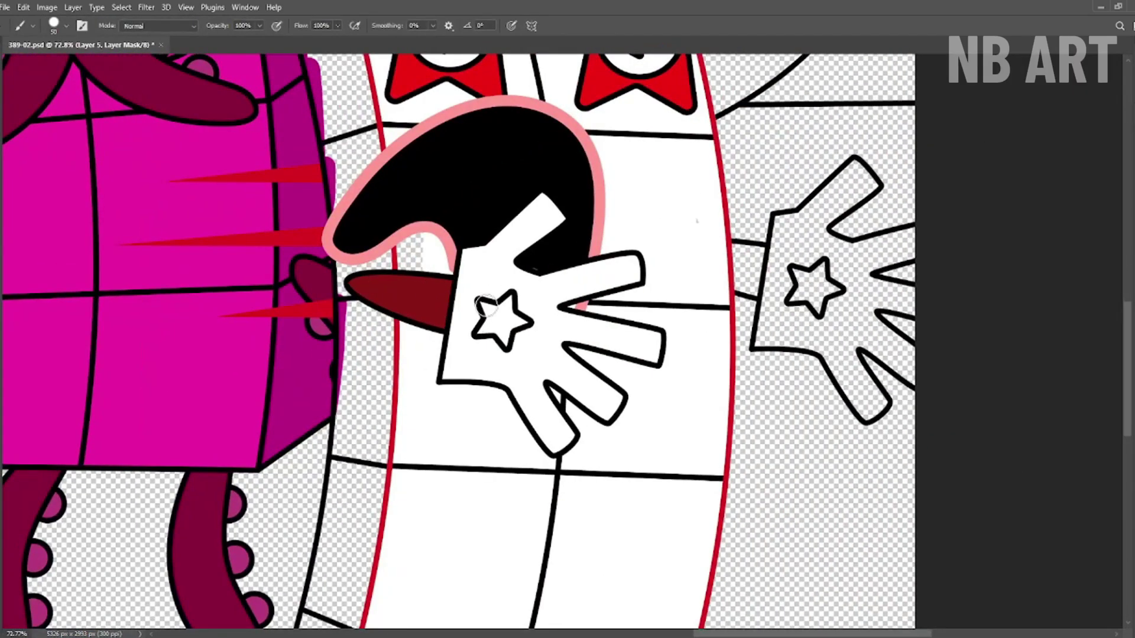
{"action": "left_click_drag", "start_coordinate": [485, 306], "coordinate": [502, 322]}
{"action": "mouse_move", "coordinate": [503, 322]}
{"action": "left_mouse_down"}
{"action": "mouse_move", "coordinate": [367, 324]}
{"action": "mouse_move", "coordinate": [272, 354]}
{"action": "left_mouse_up"}
{"action": "left_click_drag", "start_coordinate": [568, 307], "coordinate": [591, 332]}
{"action": "mouse_move", "coordinate": [613, 211]}
{"action": "left_mouse_down"}
{"action": "mouse_move", "coordinate": [656, 305]}
{"action": "mouse_move", "coordinate": [632, 385]}
{"action": "mouse_move", "coordinate": [636, 437]}
{"action": "mouse_move", "coordinate": [550, 285]}
{"action": "mouse_move", "coordinate": [514, 316]}
{"action": "left_mouse_up"}
Paint both of the third character's legs dark red
{"action": "scroll", "coordinate": [514, 317], "scroll_direction": "down", "scroll_amount": 7}
{"action": "mouse_move", "coordinate": [612, 395]}
{"action": "left_mouse_down"}
{"action": "mouse_move", "coordinate": [680, 452]}
{"action": "mouse_move", "coordinate": [654, 436]}
{"action": "left_mouse_up"}
{"action": "scroll", "coordinate": [473, 353], "scroll_direction": "left", "scroll_amount": 5}
{"action": "left_click_drag", "start_coordinate": [473, 353], "coordinate": [465, 368]}
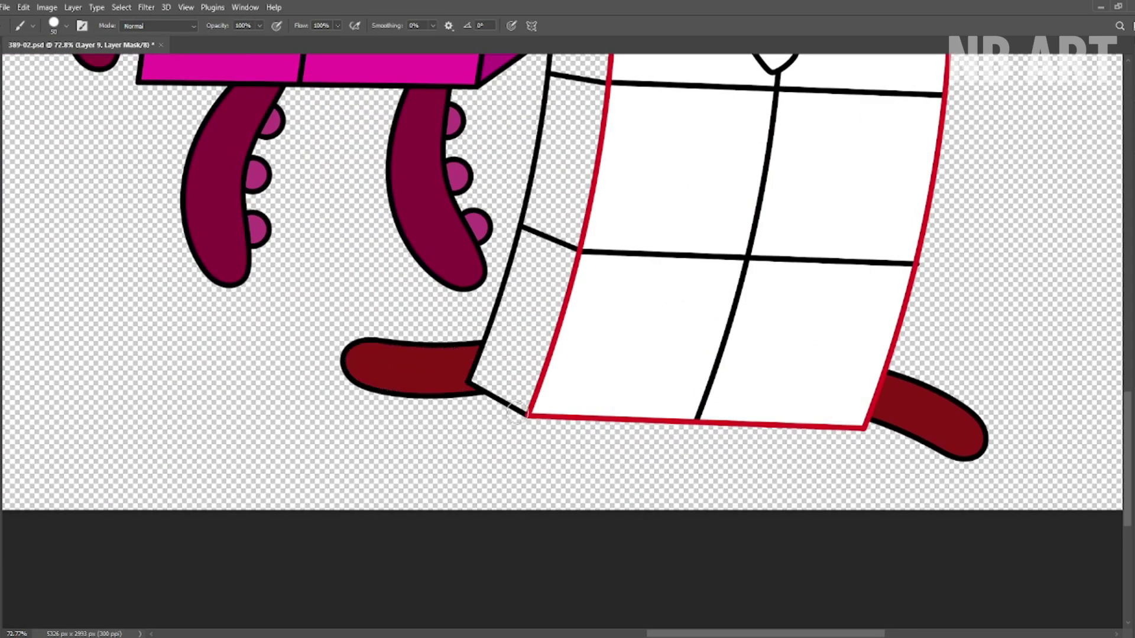
Fill the third character's side face with red on Layer 9 along its whole height and save the document
{"action": "mouse_move", "coordinate": [515, 412]}
{"action": "left_mouse_down"}
{"action": "mouse_move", "coordinate": [585, 71]}
{"action": "mouse_move", "coordinate": [544, 89]}
{"action": "left_mouse_up"}
{"action": "scroll", "coordinate": [543, 88], "scroll_direction": "up", "scroll_amount": 5}
{"action": "scroll", "coordinate": [544, 89], "scroll_direction": "right", "scroll_amount": 3}
{"action": "mouse_move", "coordinate": [360, 544]}
{"action": "left_mouse_down"}
{"action": "mouse_move", "coordinate": [363, 353]}
{"action": "mouse_move", "coordinate": [384, 531]}
{"action": "left_mouse_up"}
{"action": "left_click_drag", "start_coordinate": [393, 349], "coordinate": [396, 402]}
{"action": "scroll", "coordinate": [384, 354], "scroll_direction": "up", "scroll_amount": 5}
{"action": "scroll", "coordinate": [385, 355], "scroll_direction": "left", "scroll_amount": 1}
{"action": "mouse_move", "coordinate": [408, 508]}
{"action": "left_mouse_down"}
{"action": "mouse_move", "coordinate": [414, 366]}
{"action": "mouse_move", "coordinate": [380, 384]}
{"action": "left_mouse_up"}
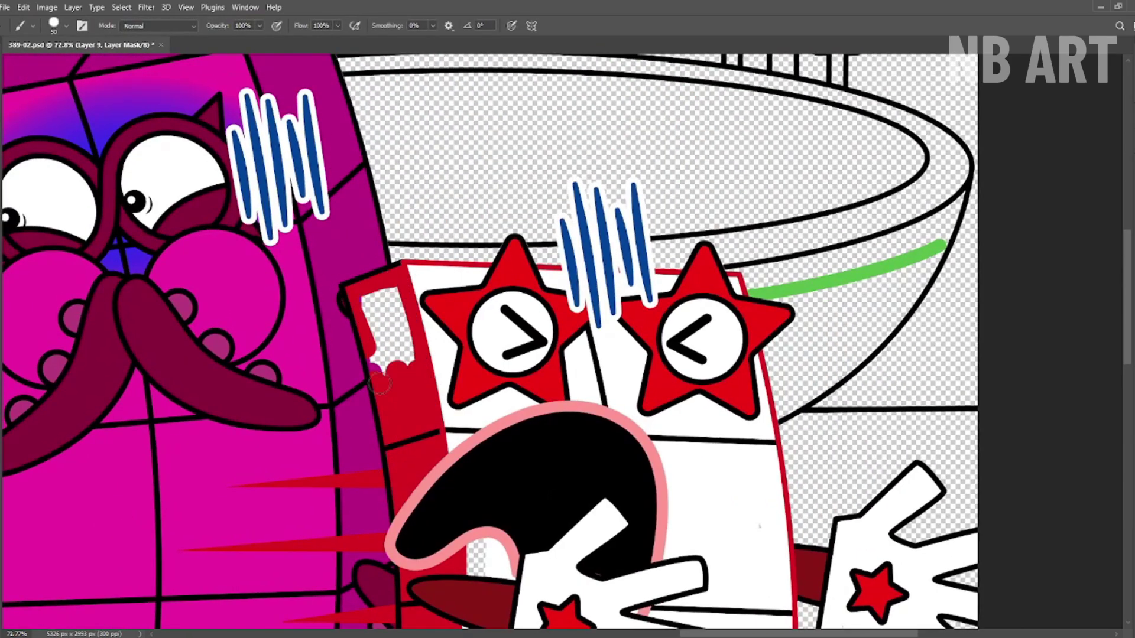
{"action": "key", "text": "z"}
{"action": "key", "text": "ctrl+0"}
{"action": "key", "text": "ctrl+s"}
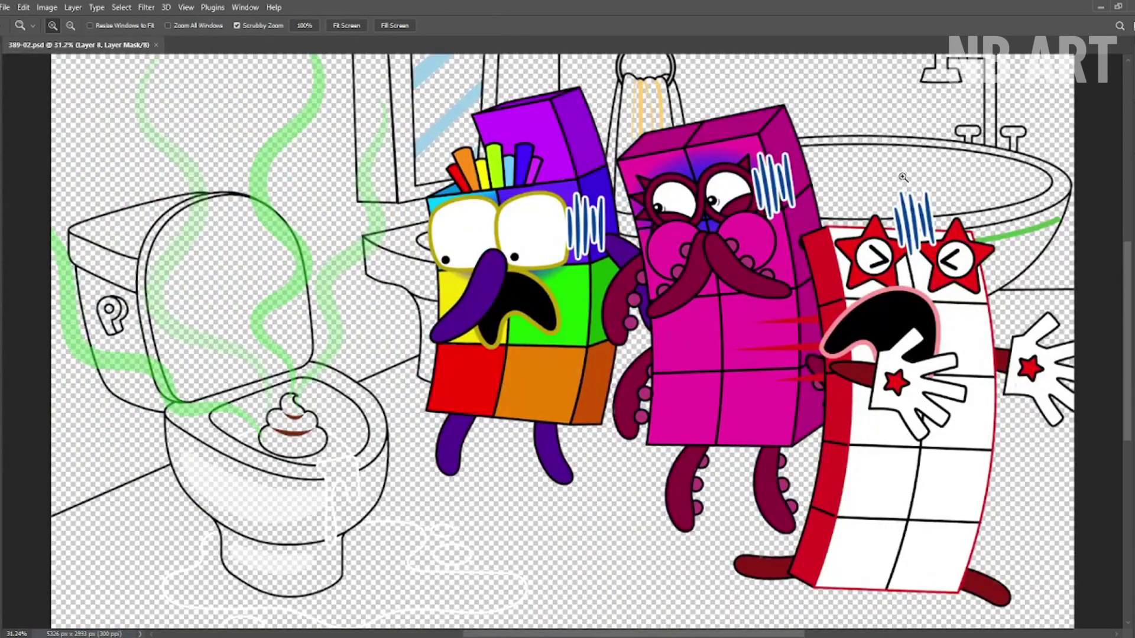
Paint the raised toilet lid light pink on Layer 9, filling it out to the outline
{"action": "key", "text": "b"}
{"action": "left_click_drag", "start_coordinate": [166, 249], "coordinate": [266, 331]}
{"action": "scroll", "coordinate": [234, 284], "scroll_direction": "up", "scroll_amount": 3}
{"action": "left_click_drag", "start_coordinate": [395, 263], "coordinate": [400, 271]}
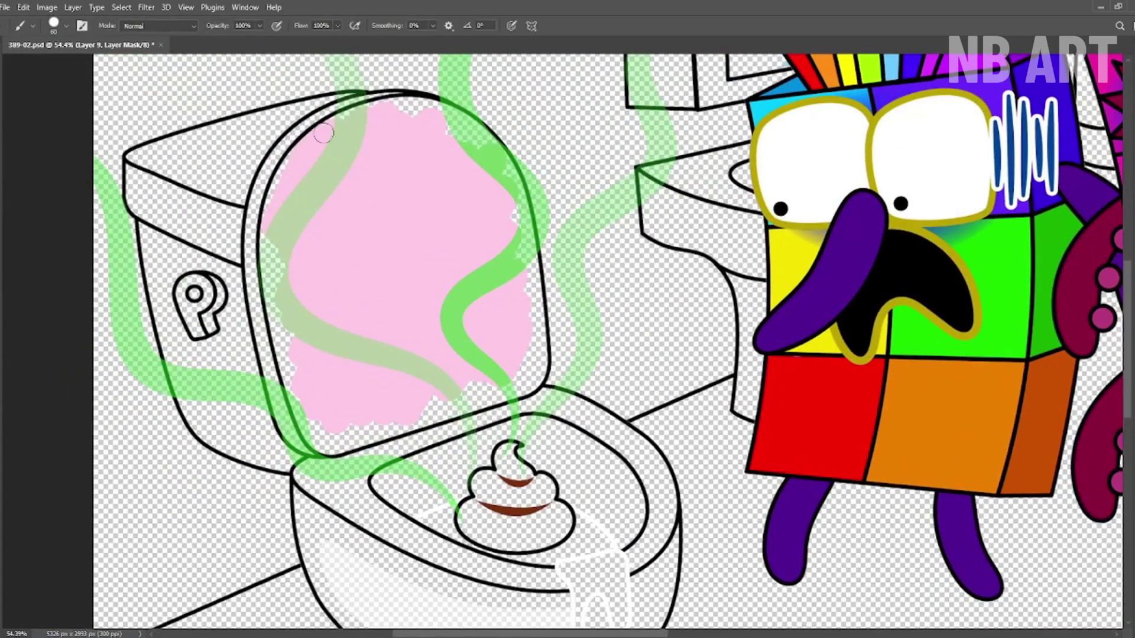
{"action": "mouse_move", "coordinate": [343, 113]}
{"action": "left_mouse_down"}
{"action": "mouse_move", "coordinate": [260, 325]}
{"action": "mouse_move", "coordinate": [277, 425]}
{"action": "left_mouse_up"}
{"action": "mouse_move", "coordinate": [346, 439]}
{"action": "left_mouse_down"}
{"action": "mouse_move", "coordinate": [513, 385]}
{"action": "mouse_move", "coordinate": [474, 122]}
{"action": "mouse_move", "coordinate": [635, 206]}
{"action": "left_mouse_up"}
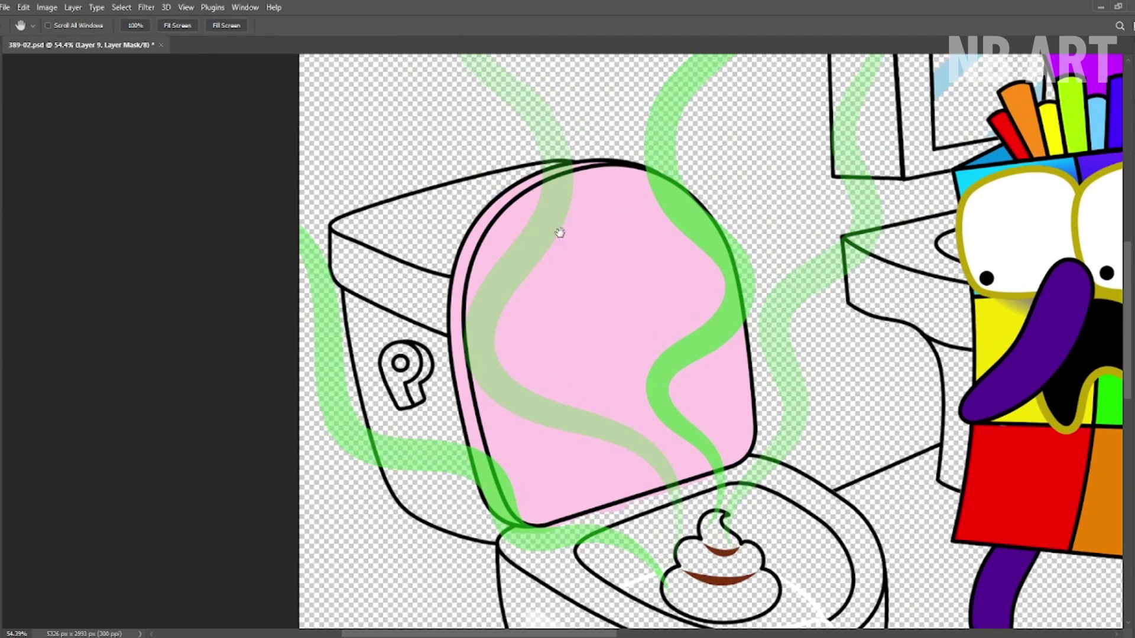
Paint the toilet tank's top light pink, its sides a darker pink and the P emblem white
{"action": "key", "text": "alt+]"}
{"action": "left_click_drag", "start_coordinate": [500, 190], "coordinate": [362, 217]}
{"action": "left_click_drag", "start_coordinate": [456, 266], "coordinate": [478, 250]}
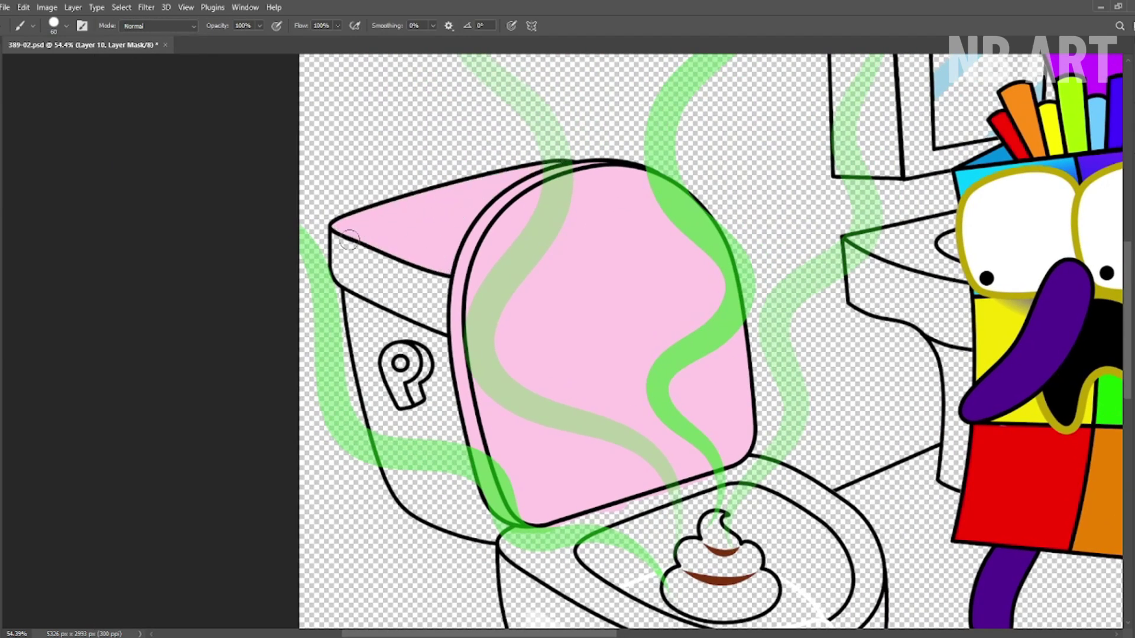
{"action": "mouse_move", "coordinate": [348, 239]}
{"action": "left_mouse_down"}
{"action": "mouse_move", "coordinate": [437, 284]}
{"action": "mouse_move", "coordinate": [390, 307]}
{"action": "mouse_move", "coordinate": [387, 212]}
{"action": "mouse_move", "coordinate": [378, 323]}
{"action": "mouse_move", "coordinate": [343, 295]}
{"action": "mouse_move", "coordinate": [449, 437]}
{"action": "mouse_move", "coordinate": [414, 355]}
{"action": "mouse_move", "coordinate": [378, 378]}
{"action": "left_mouse_up"}
{"action": "key", "text": "alt+["}
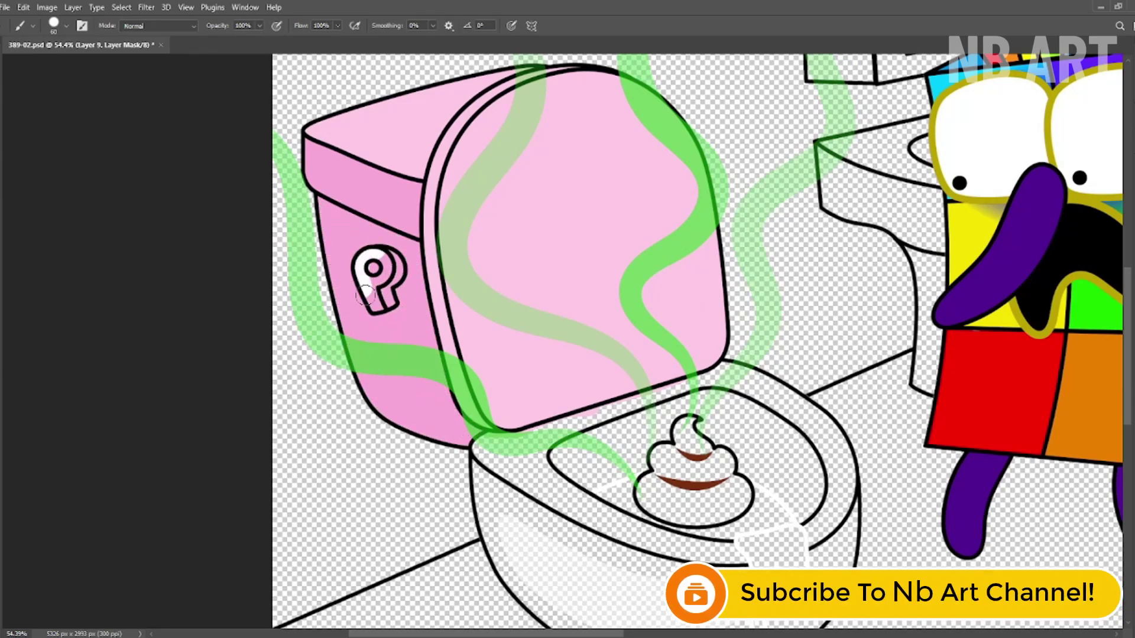
{"action": "scroll", "coordinate": [364, 294], "scroll_direction": "down", "scroll_amount": 3}
{"action": "scroll", "coordinate": [550, 296], "scroll_direction": "up", "scroll_amount": 4}
{"action": "mouse_move", "coordinate": [361, 337]}
{"action": "left_mouse_down"}
{"action": "mouse_move", "coordinate": [407, 384]}
{"action": "mouse_move", "coordinate": [573, 273]}
{"action": "mouse_move", "coordinate": [680, 307]}
{"action": "mouse_move", "coordinate": [704, 373]}
{"action": "mouse_move", "coordinate": [662, 437]}
{"action": "mouse_move", "coordinate": [497, 421]}
{"action": "mouse_move", "coordinate": [378, 390]}
{"action": "left_mouse_up"}
Paint the toilet seat rim light pink and the bowl's interior deep pink
{"action": "key", "text": "alt+["}
{"action": "left_click_drag", "start_coordinate": [552, 467], "coordinate": [426, 384]}
{"action": "mouse_move", "coordinate": [381, 228]}
{"action": "left_mouse_down"}
{"action": "mouse_move", "coordinate": [313, 295]}
{"action": "mouse_move", "coordinate": [464, 348]}
{"action": "mouse_move", "coordinate": [535, 234]}
{"action": "mouse_move", "coordinate": [331, 269]}
{"action": "mouse_move", "coordinate": [520, 278]}
{"action": "mouse_move", "coordinate": [495, 324]}
{"action": "left_mouse_up"}
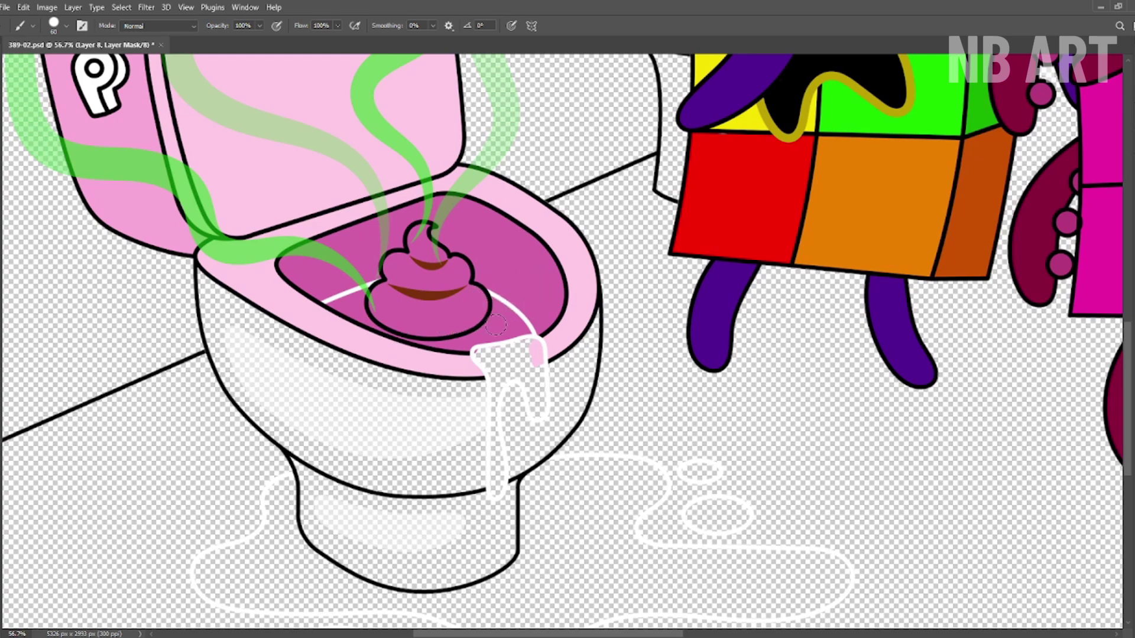
Fill the overflowing toilet water with cyan and the poop pile with brown
{"action": "scroll", "coordinate": [496, 324], "scroll_direction": "up", "scroll_amount": 2}
{"action": "key", "text": "alt+["}
{"action": "mouse_move", "coordinate": [290, 309]}
{"action": "left_mouse_down"}
{"action": "mouse_move", "coordinate": [532, 343]}
{"action": "mouse_move", "coordinate": [499, 532]}
{"action": "left_mouse_up"}
{"action": "key", "text": "alt+["}
{"action": "mouse_move", "coordinate": [402, 231]}
{"action": "left_mouse_down"}
{"action": "mouse_move", "coordinate": [467, 295]}
{"action": "mouse_move", "coordinate": [413, 378]}
{"action": "mouse_move", "coordinate": [498, 321]}
{"action": "mouse_move", "coordinate": [473, 355]}
{"action": "mouse_move", "coordinate": [399, 172]}
{"action": "left_mouse_up"}
Paint the outside of the toilet bowl and its base medium pink on Layer 10
{"action": "key", "text": "alt+]"}
{"action": "key", "text": "alt+]"}
{"action": "key", "text": "alt+]"}
{"action": "key", "text": "alt+]"}
{"action": "mouse_move", "coordinate": [136, 153]}
{"action": "left_mouse_down"}
{"action": "mouse_move", "coordinate": [254, 249]}
{"action": "mouse_move", "coordinate": [287, 363]}
{"action": "mouse_move", "coordinate": [438, 408]}
{"action": "mouse_move", "coordinate": [593, 243]}
{"action": "left_mouse_up"}
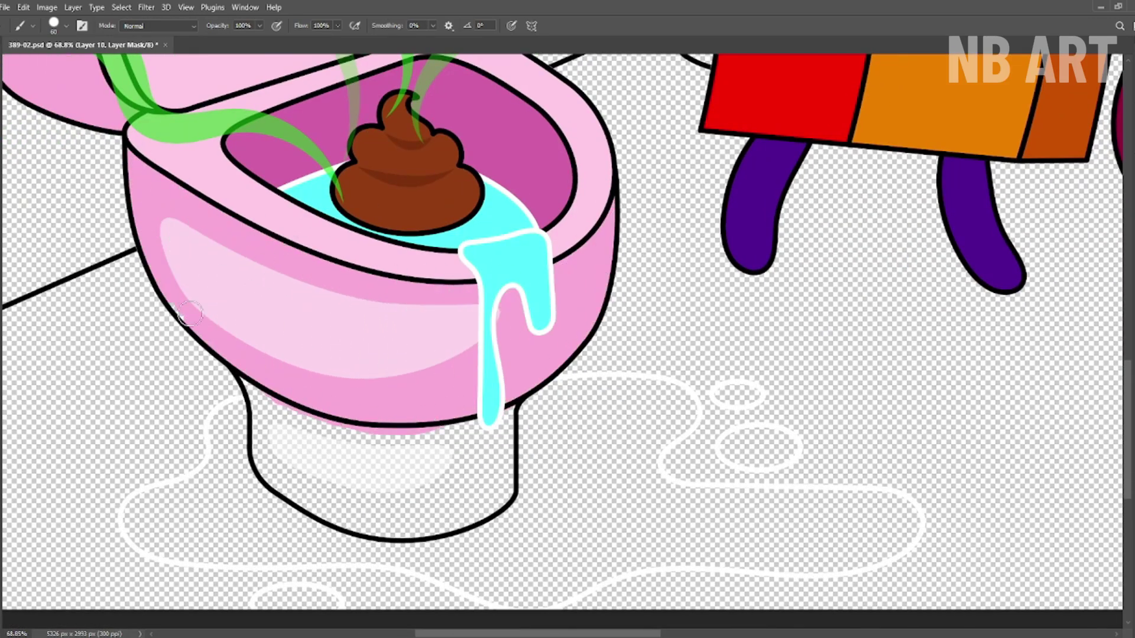
{"action": "mouse_move", "coordinate": [189, 314]}
{"action": "left_mouse_down"}
{"action": "mouse_move", "coordinate": [260, 467]}
{"action": "mouse_move", "coordinate": [508, 414]}
{"action": "mouse_move", "coordinate": [366, 467]}
{"action": "mouse_move", "coordinate": [383, 523]}
{"action": "mouse_move", "coordinate": [364, 408]}
{"action": "left_mouse_up"}
Fill the floor puddle and its separate droplets with cyan on Layer 15 and save the document
{"action": "key", "text": "alt+]"}
{"action": "key", "text": "alt+]"}
{"action": "key", "text": "alt+]"}
{"action": "key", "text": "alt+]"}
{"action": "key", "text": "alt+]"}
{"action": "mouse_move", "coordinate": [219, 301]}
{"action": "left_mouse_down"}
{"action": "mouse_move", "coordinate": [190, 354]}
{"action": "mouse_move", "coordinate": [215, 436]}
{"action": "mouse_move", "coordinate": [151, 356]}
{"action": "left_mouse_up"}
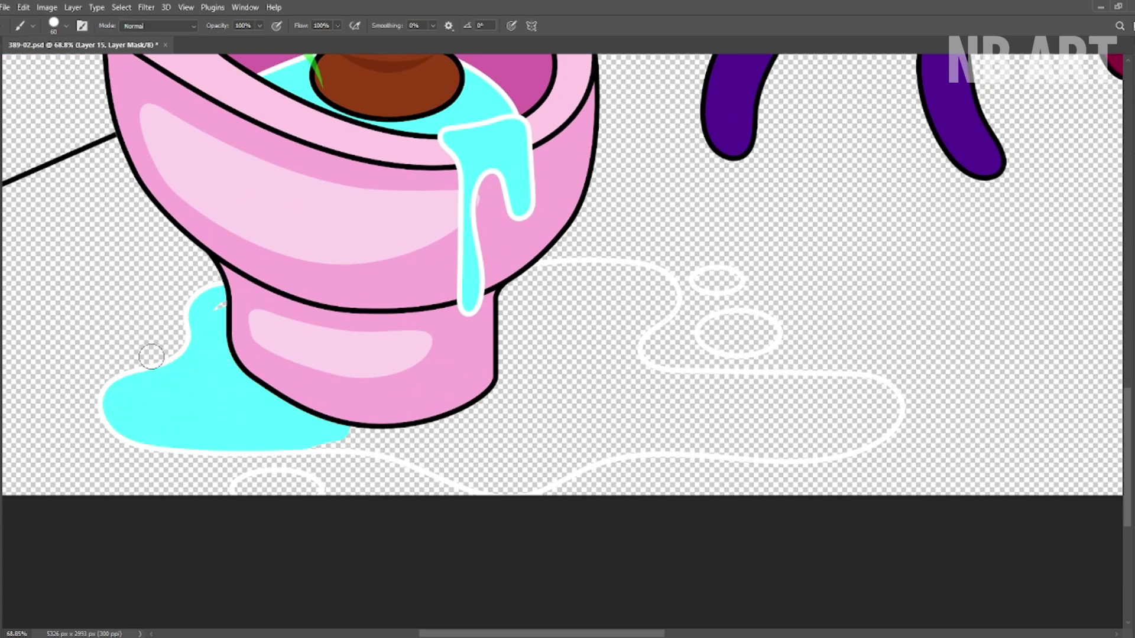
{"action": "mouse_move", "coordinate": [412, 453]}
{"action": "left_mouse_down"}
{"action": "mouse_move", "coordinate": [507, 400]}
{"action": "mouse_move", "coordinate": [367, 436]}
{"action": "mouse_move", "coordinate": [650, 295]}
{"action": "mouse_move", "coordinate": [524, 318]}
{"action": "left_mouse_up"}
{"action": "mouse_move", "coordinate": [655, 376]}
{"action": "left_mouse_down"}
{"action": "mouse_move", "coordinate": [875, 414]}
{"action": "mouse_move", "coordinate": [603, 426]}
{"action": "mouse_move", "coordinate": [728, 451]}
{"action": "mouse_move", "coordinate": [730, 322]}
{"action": "left_mouse_up"}
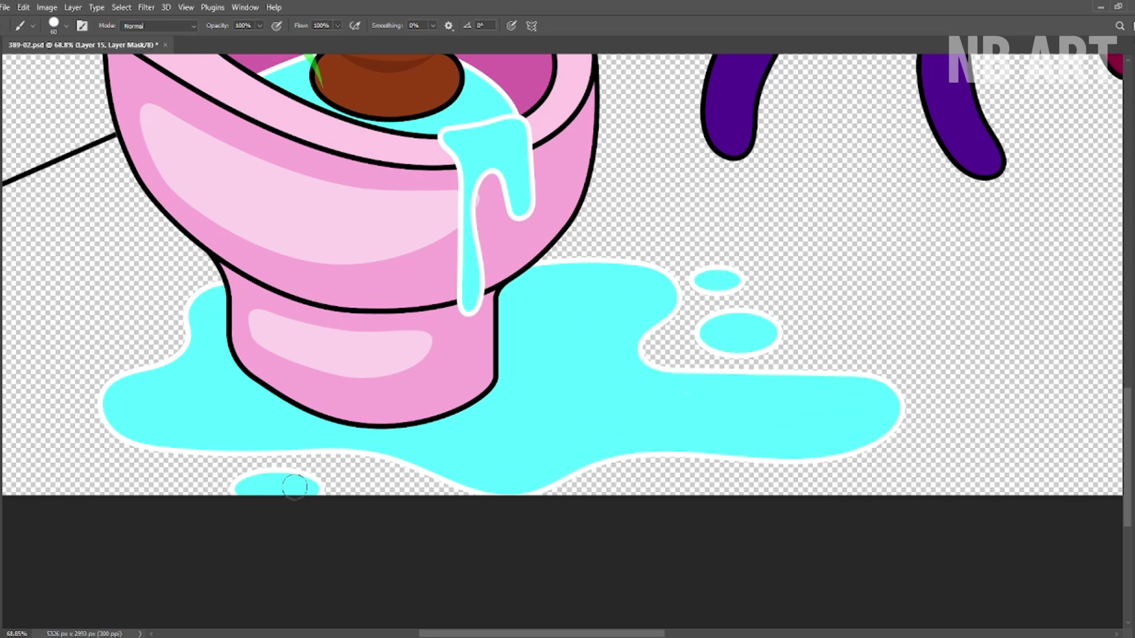
{"action": "key", "text": "z"}
{"action": "left_click", "coordinate": [347, 25]}
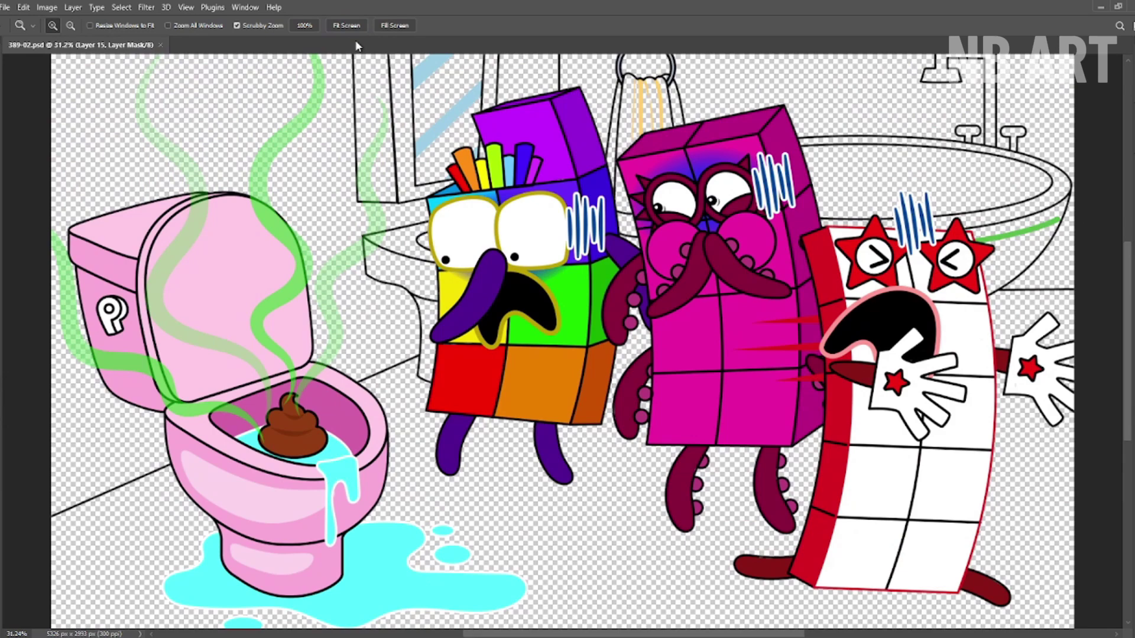
Paint the mirror glass light blue, its cabinet frame light pink and the cabinet's side darker pink
{"action": "key", "text": "b"}
{"action": "mouse_move", "coordinate": [408, 71]}
{"action": "left_mouse_down"}
{"action": "mouse_move", "coordinate": [429, 118]}
{"action": "mouse_move", "coordinate": [473, 114]}
{"action": "left_mouse_up"}
{"action": "scroll", "coordinate": [407, 180], "scroll_direction": "up", "scroll_amount": 5}
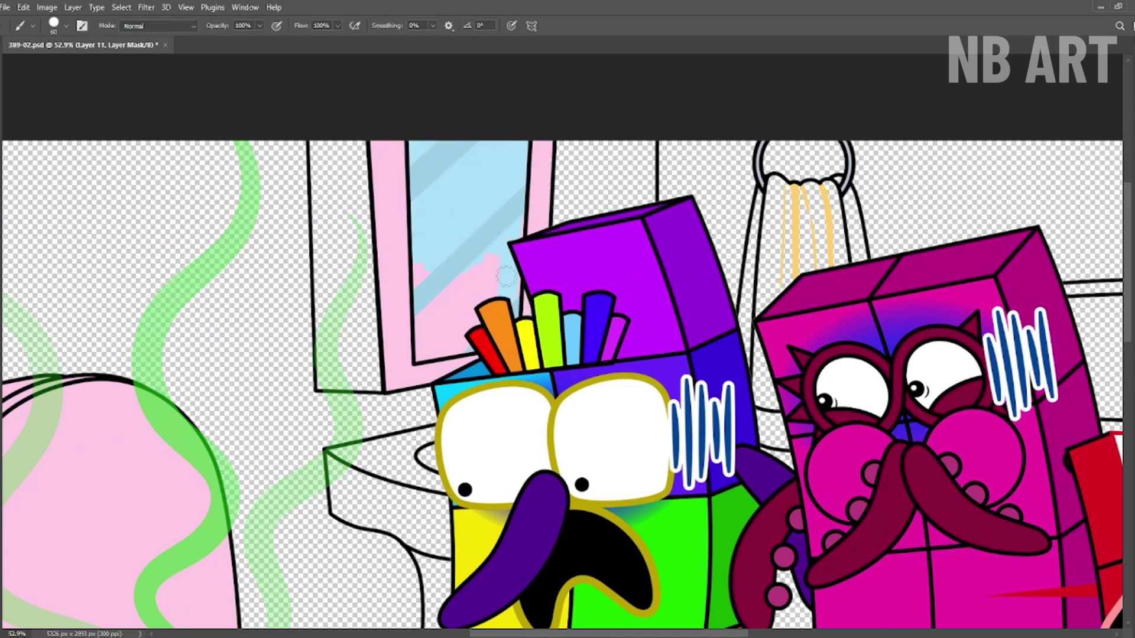
{"action": "scroll", "coordinate": [326, 190], "scroll_direction": "up", "scroll_amount": 2}
{"action": "mouse_move", "coordinate": [308, 130]}
{"action": "left_mouse_down"}
{"action": "mouse_move", "coordinate": [373, 115]}
{"action": "mouse_move", "coordinate": [326, 420]}
{"action": "left_mouse_up"}
Paint the sink behind the rainbow character and its pedestal in shades of pink
{"action": "scroll", "coordinate": [326, 420], "scroll_direction": "down", "scroll_amount": 5}
{"action": "mouse_move", "coordinate": [455, 234]}
{"action": "left_mouse_down"}
{"action": "mouse_move", "coordinate": [423, 285]}
{"action": "mouse_move", "coordinate": [468, 312]}
{"action": "mouse_move", "coordinate": [361, 278]}
{"action": "mouse_move", "coordinate": [415, 273]}
{"action": "left_mouse_up"}
{"action": "key", "text": "alt+]"}
{"action": "mouse_move", "coordinate": [331, 284]}
{"action": "left_mouse_down"}
{"action": "mouse_move", "coordinate": [467, 331]}
{"action": "mouse_move", "coordinate": [437, 408]}
{"action": "mouse_move", "coordinate": [484, 488]}
{"action": "left_mouse_up"}
{"action": "scroll", "coordinate": [484, 488], "scroll_direction": "down", "scroll_amount": 5}
Paint the towel ring grey and the towel's front fold yellow on Layer 12
{"action": "key", "text": "alt+["}
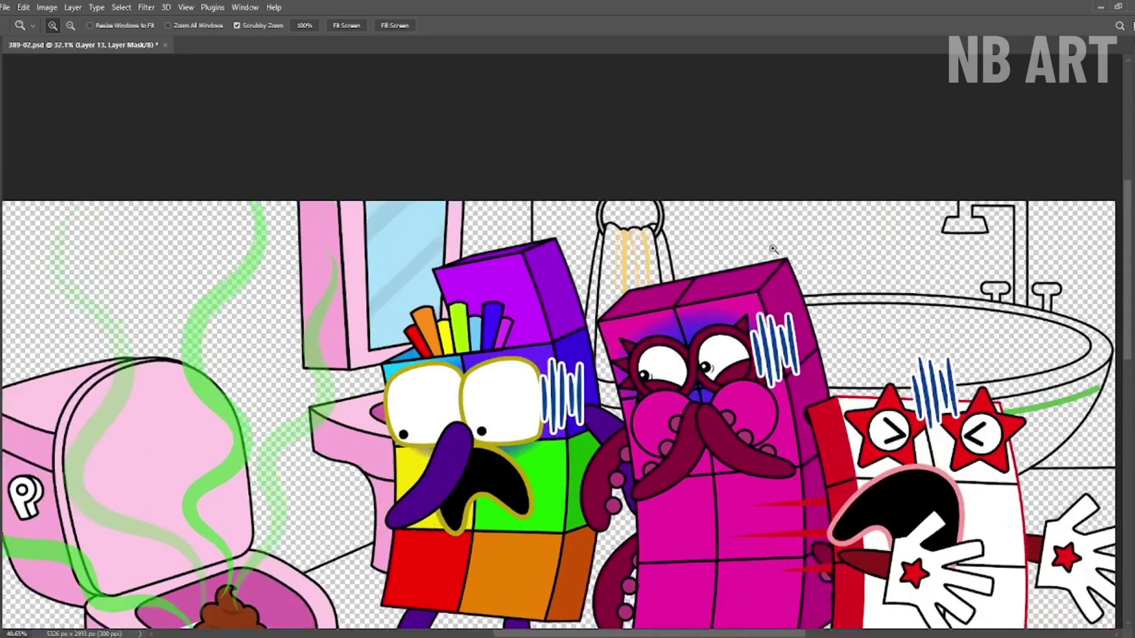
{"action": "scroll", "coordinate": [532, 266], "scroll_direction": "up", "scroll_amount": 3}
{"action": "left_click_drag", "start_coordinate": [519, 222], "coordinate": [508, 363]}
{"action": "left_click_drag", "start_coordinate": [520, 437], "coordinate": [591, 249]}
{"action": "scroll", "coordinate": [600, 299], "scroll_direction": "up", "scroll_amount": 2}
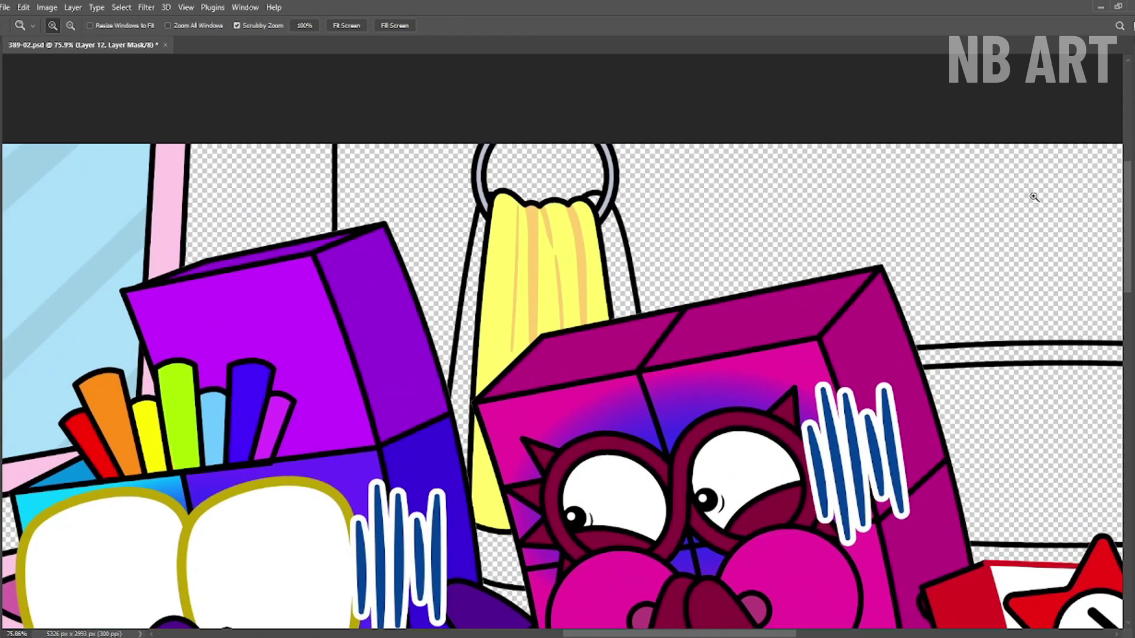
Fill the towel's back layer with light orange on Layer 13 and save the document
{"action": "key", "text": "alt+]"}
{"action": "left_click_drag", "start_coordinate": [464, 484], "coordinate": [490, 225]}
{"action": "left_click_drag", "start_coordinate": [596, 201], "coordinate": [621, 290]}
{"action": "scroll", "coordinate": [620, 290], "scroll_direction": "down", "scroll_amount": 3}
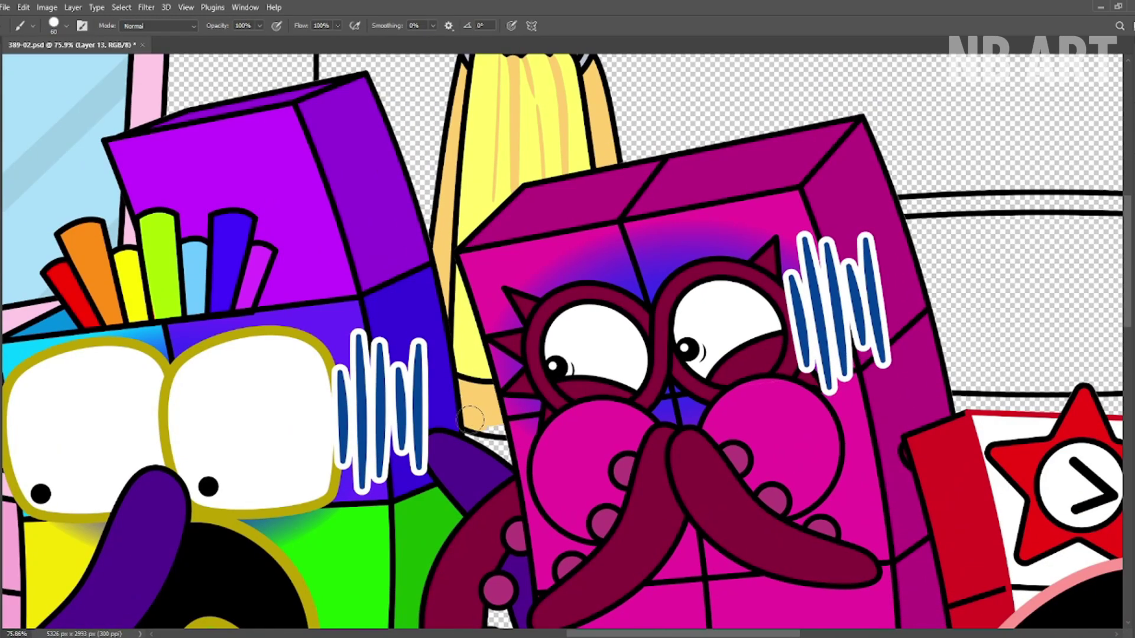
{"action": "key", "text": "z"}
{"action": "key", "text": "ctrl+0"}
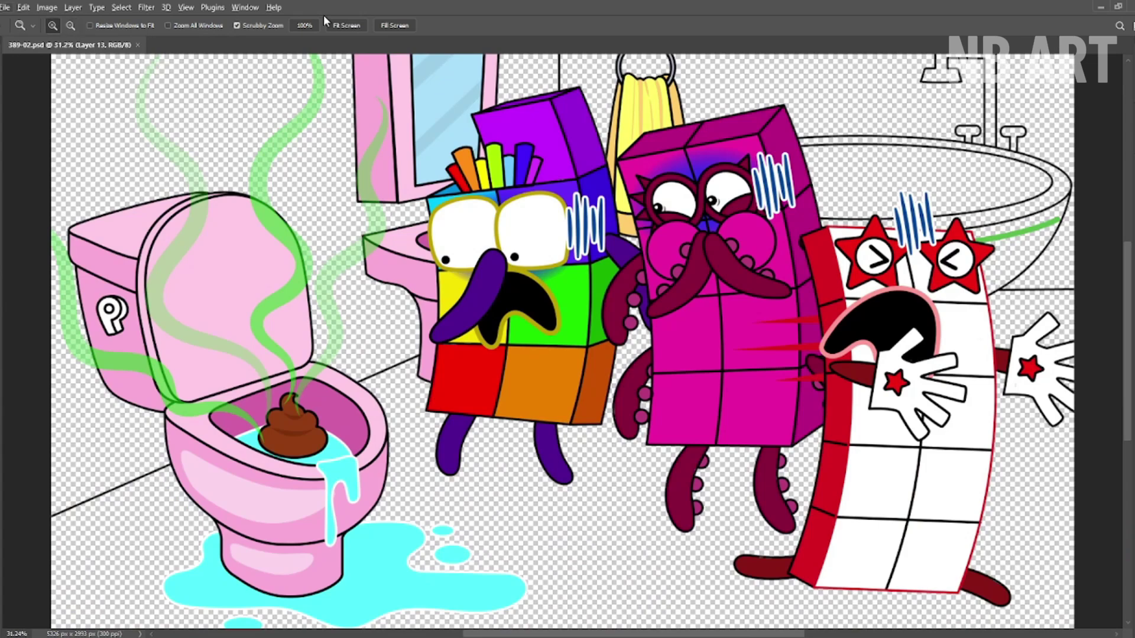
Fill the bathtub's interior with green
{"action": "key", "text": "b"}
{"action": "mouse_move", "coordinate": [804, 168]}
{"action": "left_mouse_down"}
{"action": "mouse_move", "coordinate": [878, 155]}
{"action": "mouse_move", "coordinate": [916, 175]}
{"action": "mouse_move", "coordinate": [1031, 186]}
{"action": "left_mouse_up"}
{"action": "scroll", "coordinate": [992, 177], "scroll_direction": "up", "scroll_amount": 4}
{"action": "mouse_move", "coordinate": [311, 236]}
{"action": "left_mouse_down"}
{"action": "mouse_move", "coordinate": [361, 232]}
{"action": "mouse_move", "coordinate": [510, 236]}
{"action": "mouse_move", "coordinate": [710, 273]}
{"action": "mouse_move", "coordinate": [759, 267]}
{"action": "mouse_move", "coordinate": [841, 323]}
{"action": "mouse_move", "coordinate": [818, 301]}
{"action": "mouse_move", "coordinate": [598, 369]}
{"action": "mouse_move", "coordinate": [487, 375]}
{"action": "mouse_move", "coordinate": [562, 369]}
{"action": "left_mouse_up"}
Paint the bathtub's rim pale green on Layer 12 and its outer wall pale green on Layer 13
{"action": "key", "text": "alt+bracketright"}
{"action": "scroll", "coordinate": [375, 381], "scroll_direction": "down", "scroll_amount": 3}
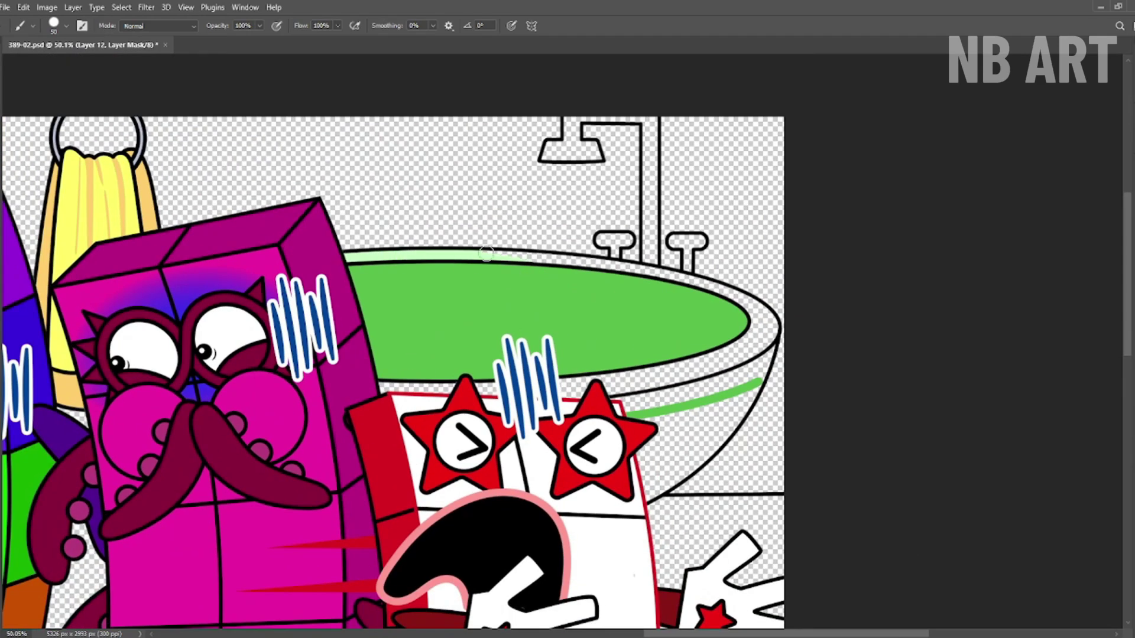
{"action": "mouse_move", "coordinate": [773, 335]}
{"action": "left_mouse_down"}
{"action": "mouse_move", "coordinate": [698, 372]}
{"action": "mouse_move", "coordinate": [540, 384]}
{"action": "mouse_move", "coordinate": [733, 346]}
{"action": "mouse_move", "coordinate": [539, 405]}
{"action": "mouse_move", "coordinate": [411, 394]}
{"action": "mouse_move", "coordinate": [632, 304]}
{"action": "mouse_move", "coordinate": [731, 373]}
{"action": "left_mouse_up"}
{"action": "key", "text": "alt+bracketright"}
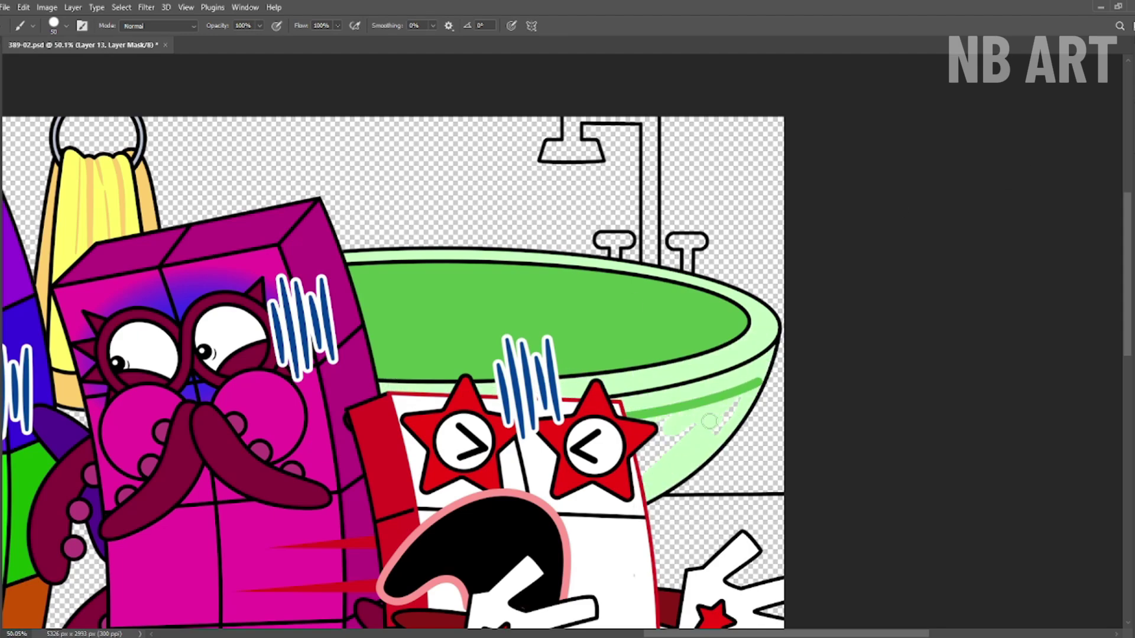
Paint the tap handles, shower pipe and shower head white on Layer 11 and save the document
{"action": "scroll", "coordinate": [714, 433], "scroll_direction": "up", "scroll_amount": 2}
{"action": "key", "text": "alt+bracketleft"}
{"action": "key", "text": "alt+bracketleft"}
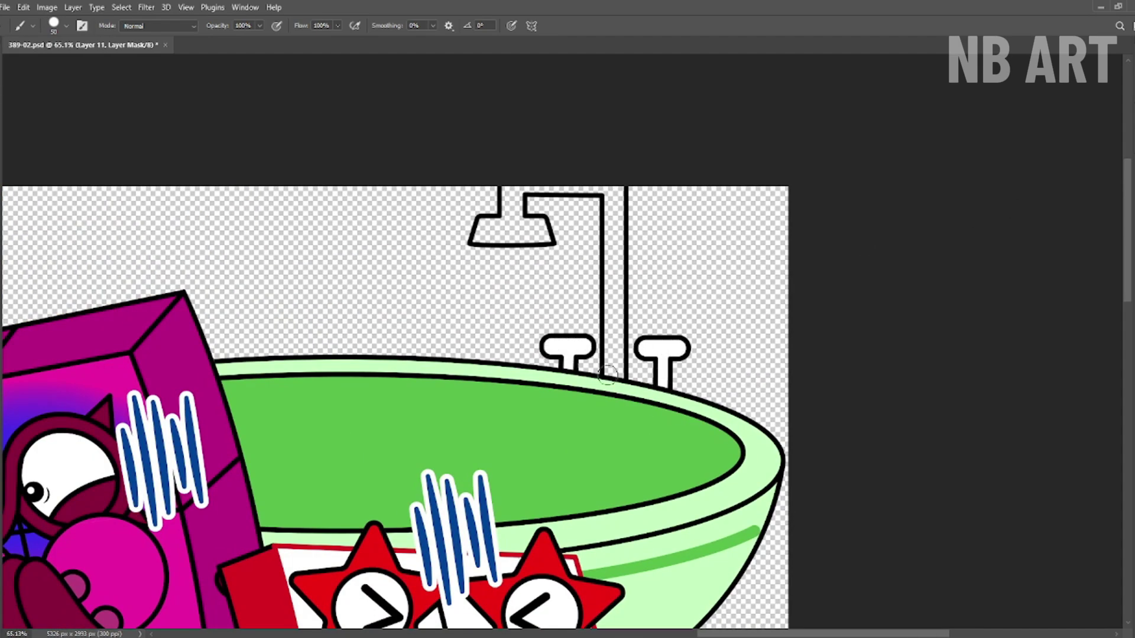
{"action": "left_click_drag", "start_coordinate": [608, 374], "coordinate": [613, 254]}
{"action": "scroll", "coordinate": [1052, 179], "scroll_direction": "down", "scroll_amount": 4}
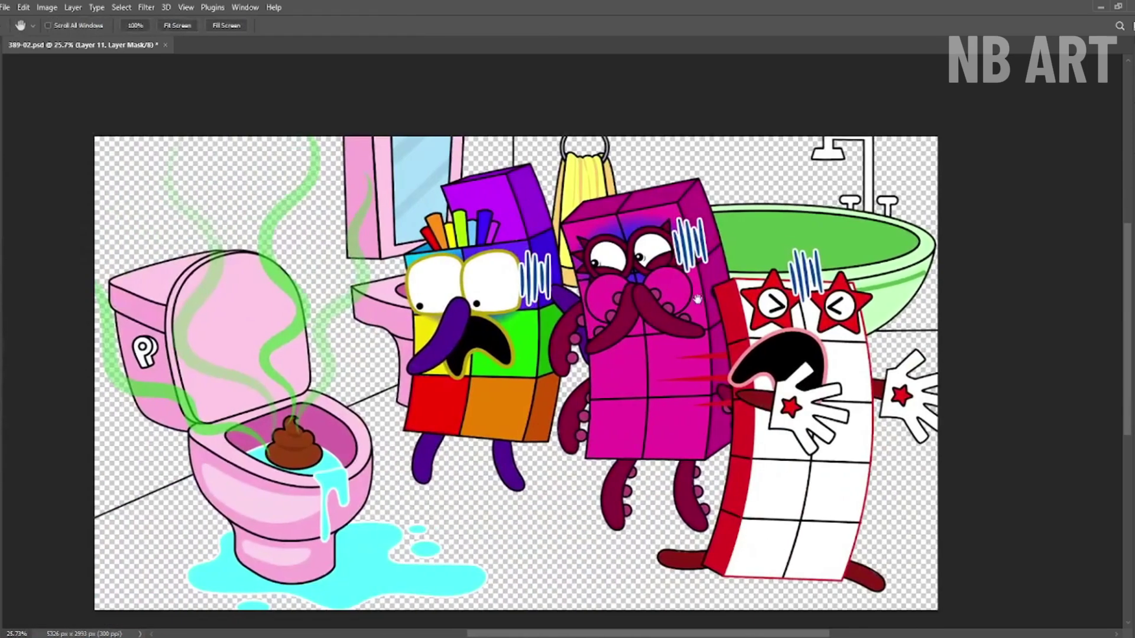
{"action": "key", "text": "ctrl+s"}
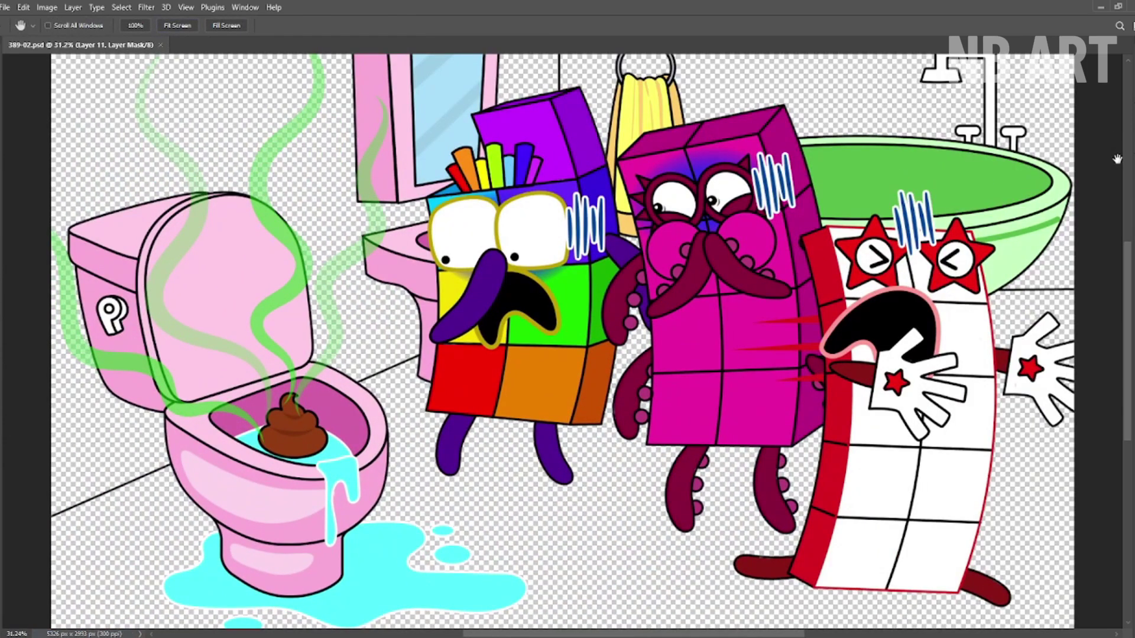
Fill the left wall with cyan tiles and the floor with cream
{"action": "key", "text": "b"}
{"action": "key", "text": "alt+bracketright"}
{"action": "key", "text": "alt+bracketright"}
{"action": "key", "text": "alt+bracketright"}
{"action": "key", "text": "alt+bracketright"}
{"action": "mouse_move", "coordinate": [65, 290]}
{"action": "left_mouse_down"}
{"action": "mouse_move", "coordinate": [71, 231]}
{"action": "mouse_move", "coordinate": [331, 130]}
{"action": "mouse_move", "coordinate": [378, 307]}
{"action": "mouse_move", "coordinate": [368, 334]}
{"action": "mouse_move", "coordinate": [106, 461]}
{"action": "mouse_move", "coordinate": [71, 331]}
{"action": "mouse_move", "coordinate": [520, 71]}
{"action": "mouse_move", "coordinate": [588, 98]}
{"action": "mouse_move", "coordinate": [1034, 100]}
{"action": "mouse_move", "coordinate": [1004, 449]}
{"action": "mouse_move", "coordinate": [949, 603]}
{"action": "mouse_move", "coordinate": [757, 550]}
{"action": "mouse_move", "coordinate": [414, 426]}
{"action": "mouse_move", "coordinate": [615, 499]}
{"action": "mouse_move", "coordinate": [89, 591]}
{"action": "left_mouse_up"}
{"action": "key", "text": "alt+bracketright"}
{"action": "key", "text": "alt+bracketright"}
{"action": "key", "text": "alt+bracketleft"}
{"action": "key", "text": "alt+bracketleft"}
{"action": "key", "text": "alt+bracketleft"}
{"action": "mouse_move", "coordinate": [106, 461]}
{"action": "left_mouse_down"}
{"action": "mouse_move", "coordinate": [65, 89]}
{"action": "mouse_move", "coordinate": [266, 118]}
{"action": "mouse_move", "coordinate": [528, 322]}
{"action": "left_mouse_up"}
Fill the back wall behind the towel and bathtub with blue tiles
{"action": "key", "text": "alt+bracketright"}
{"action": "key", "text": "alt+bracketright"}
{"action": "mouse_move", "coordinate": [585, 76]}
{"action": "left_mouse_down"}
{"action": "mouse_move", "coordinate": [1004, 101]}
{"action": "mouse_move", "coordinate": [1058, 266]}
{"action": "left_mouse_up"}
Paint grey-brown shadows on the floor beneath the three characters on Layer 16
{"action": "scroll", "coordinate": [532, 319], "scroll_direction": "up", "scroll_amount": 1}
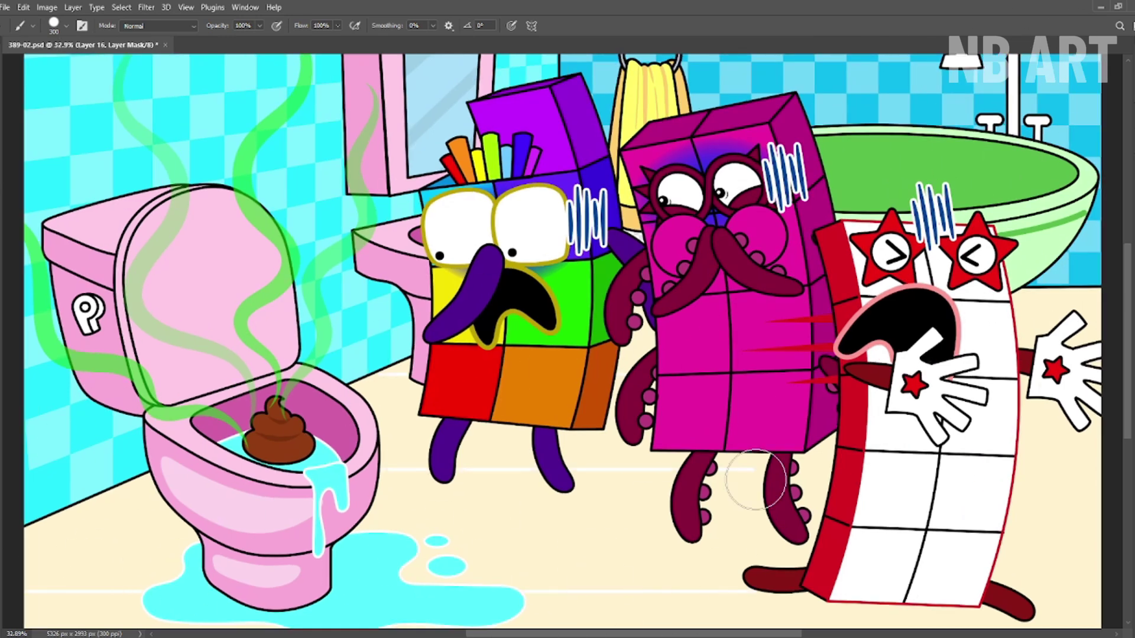
{"action": "mouse_move", "coordinate": [1032, 583]}
{"action": "left_mouse_down"}
{"action": "mouse_move", "coordinate": [827, 597]}
{"action": "mouse_move", "coordinate": [567, 467]}
{"action": "mouse_move", "coordinate": [450, 467]}
{"action": "left_mouse_up"}
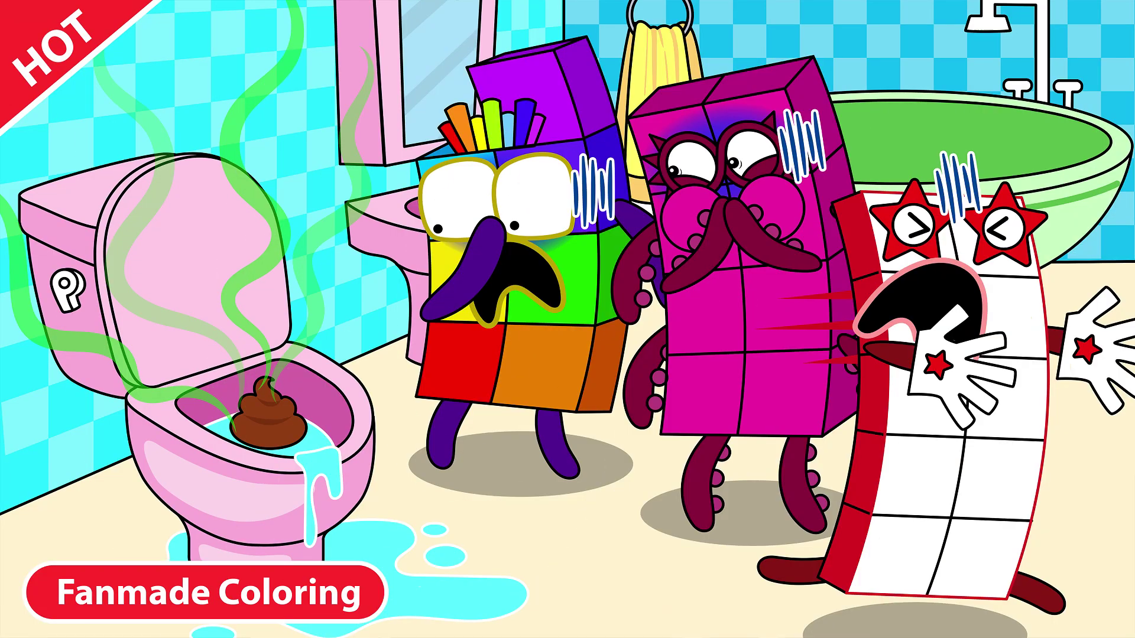